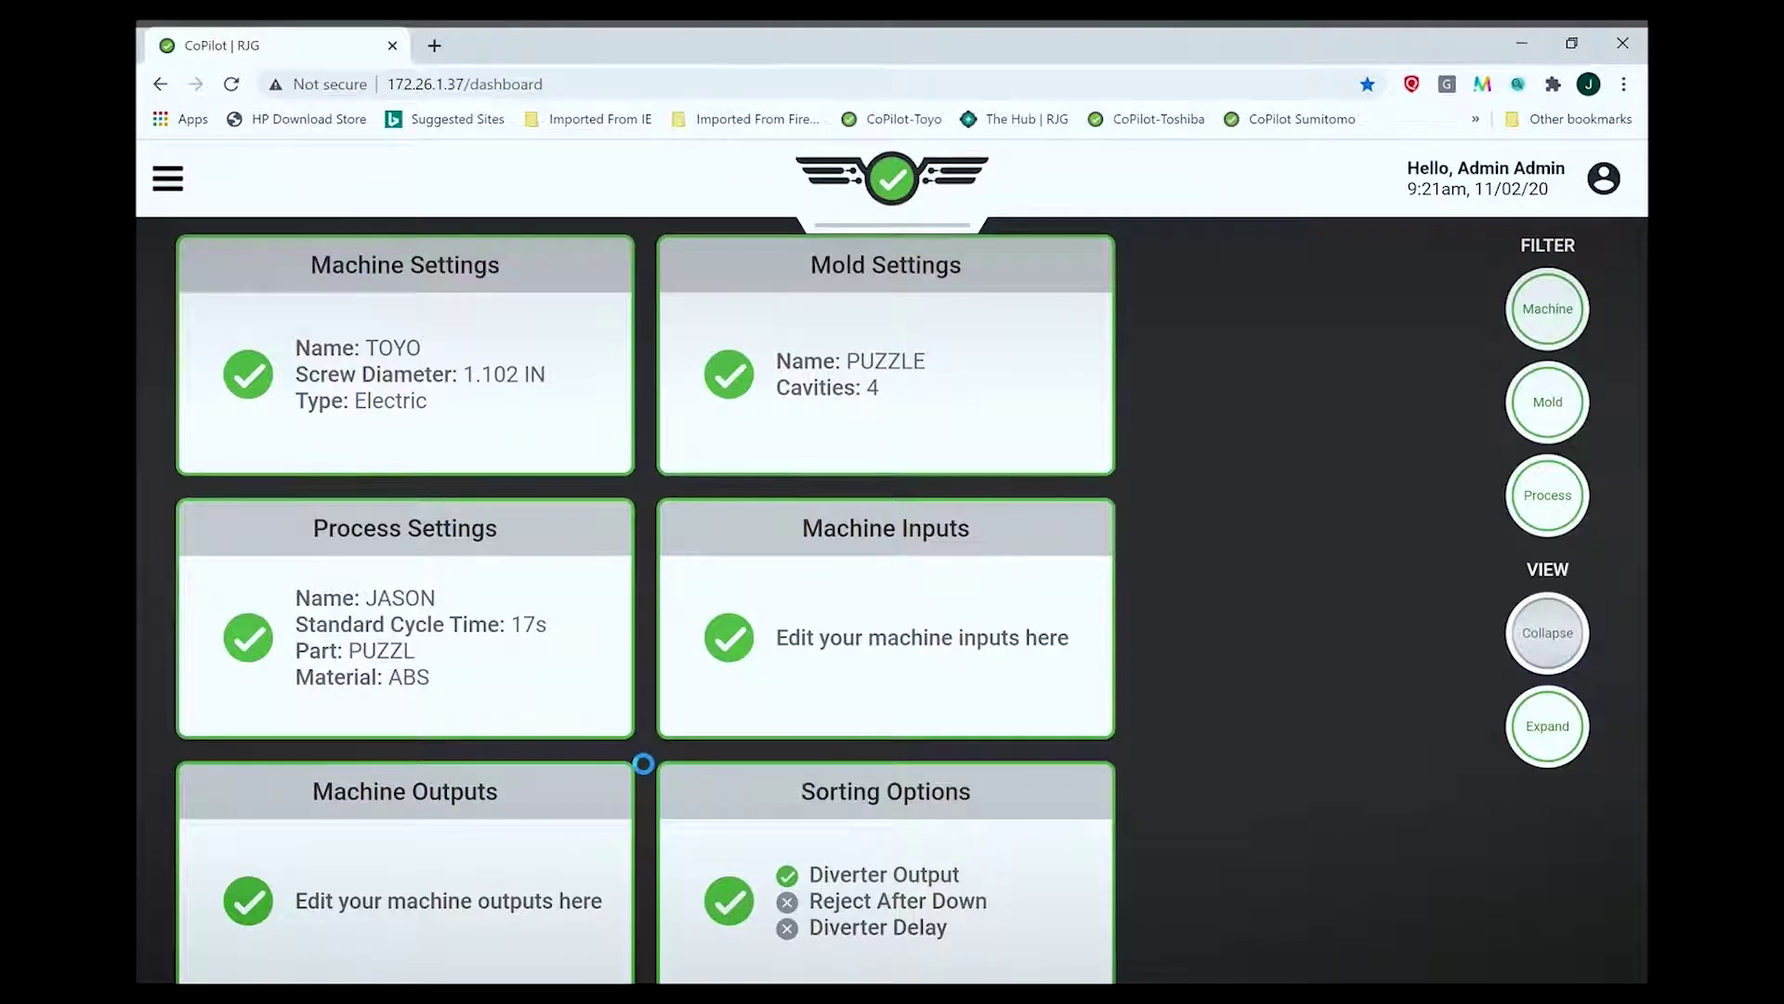
Review the machine settings and the mold settings from the setup dashboard, leaving both as they are
scroll(643, 763, down, 10)
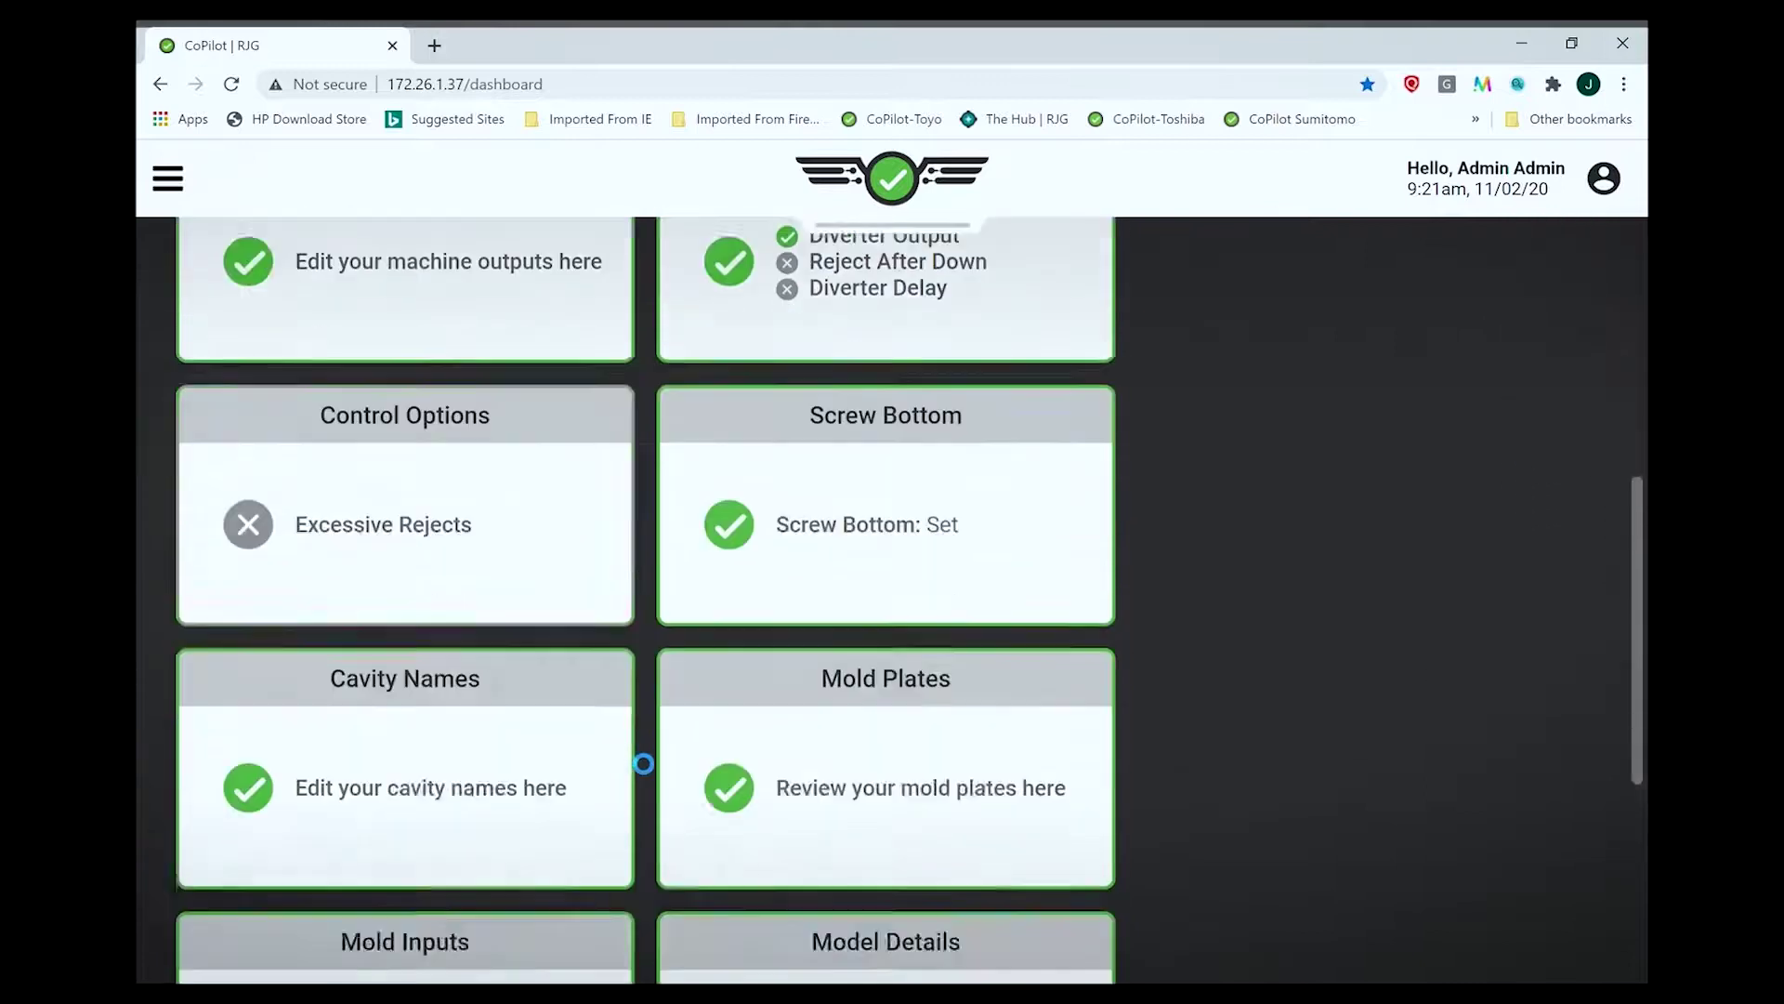
scroll(643, 763, up, 10)
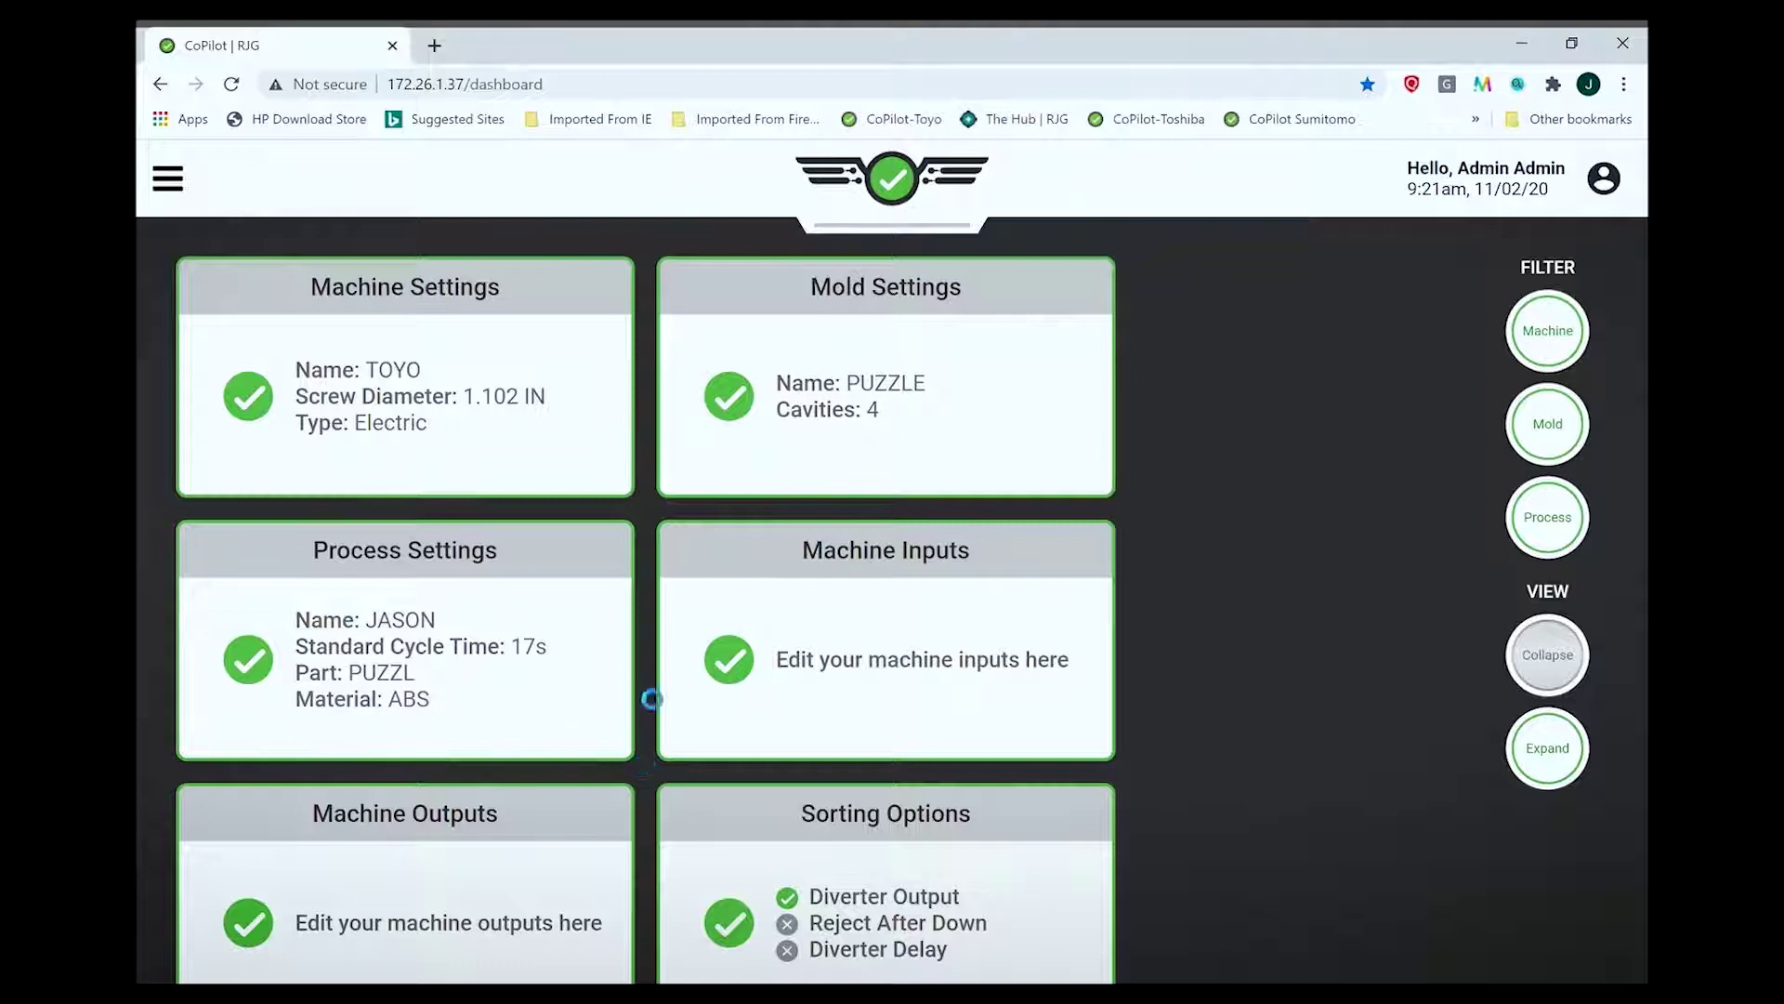
click(463, 365)
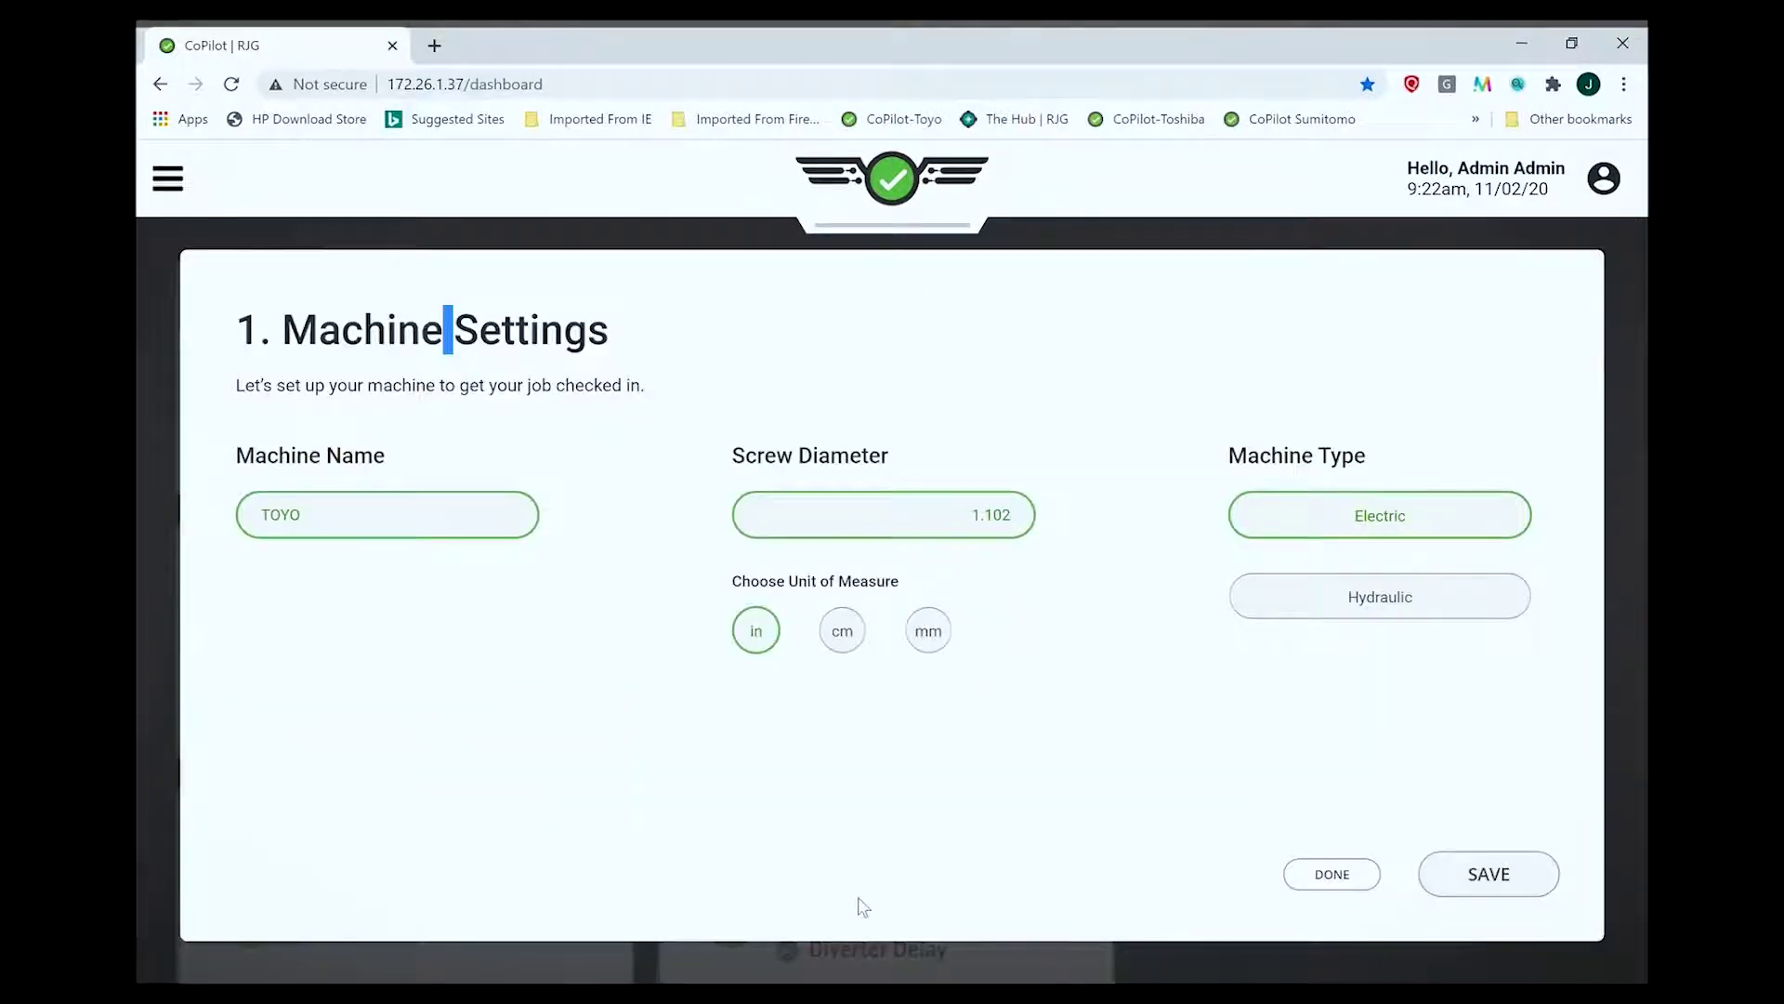
click(1338, 875)
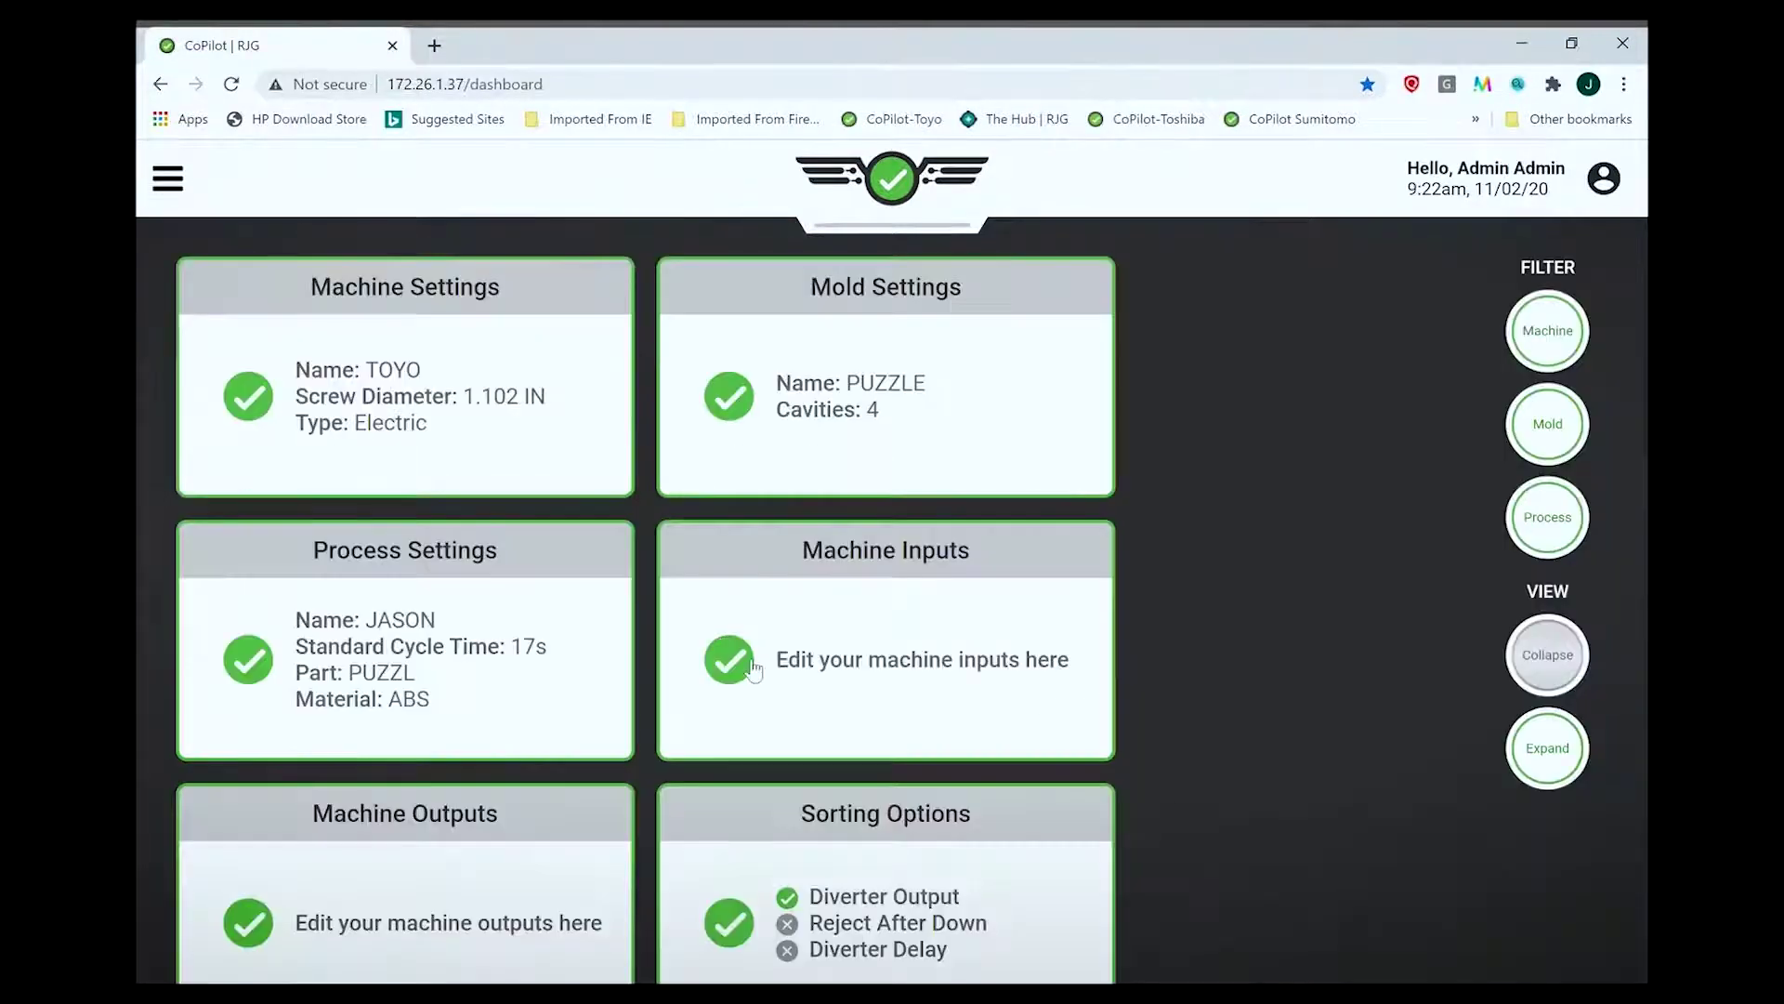
double_click(1039, 406)
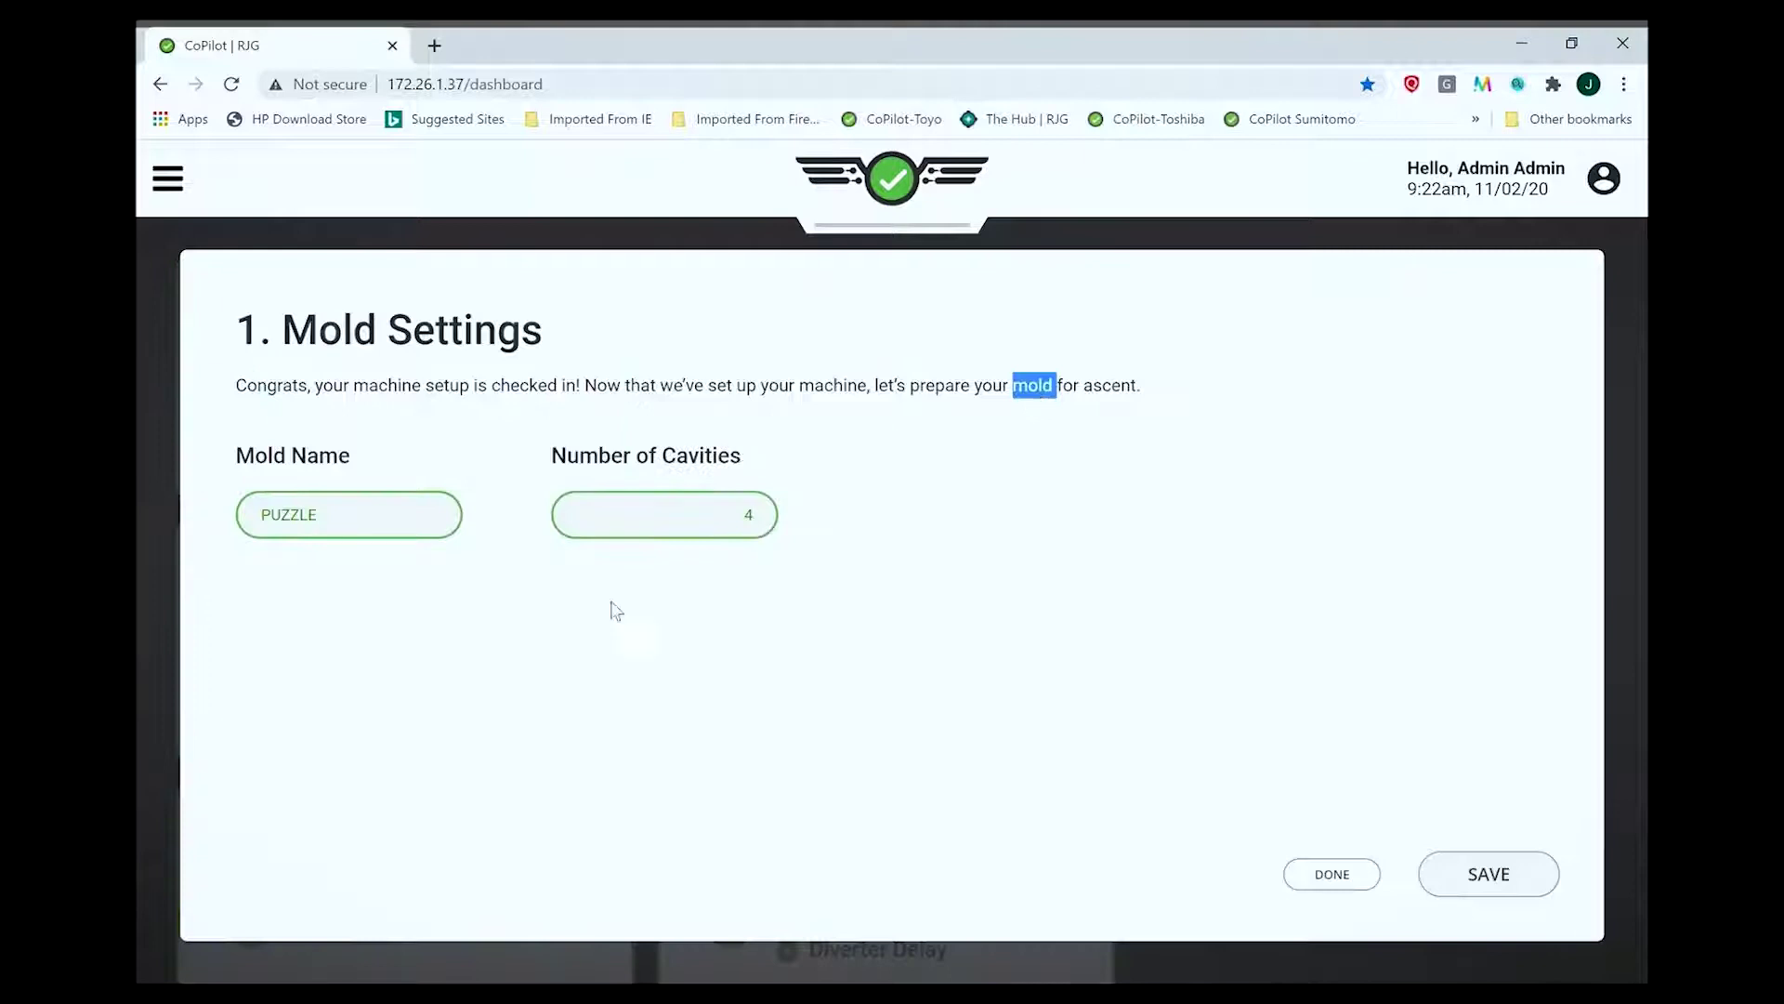
click(1329, 885)
Review the sensor assignments of the machine's sequence inputs and return to the setup dashboard
scroll(801, 644, down, 7)
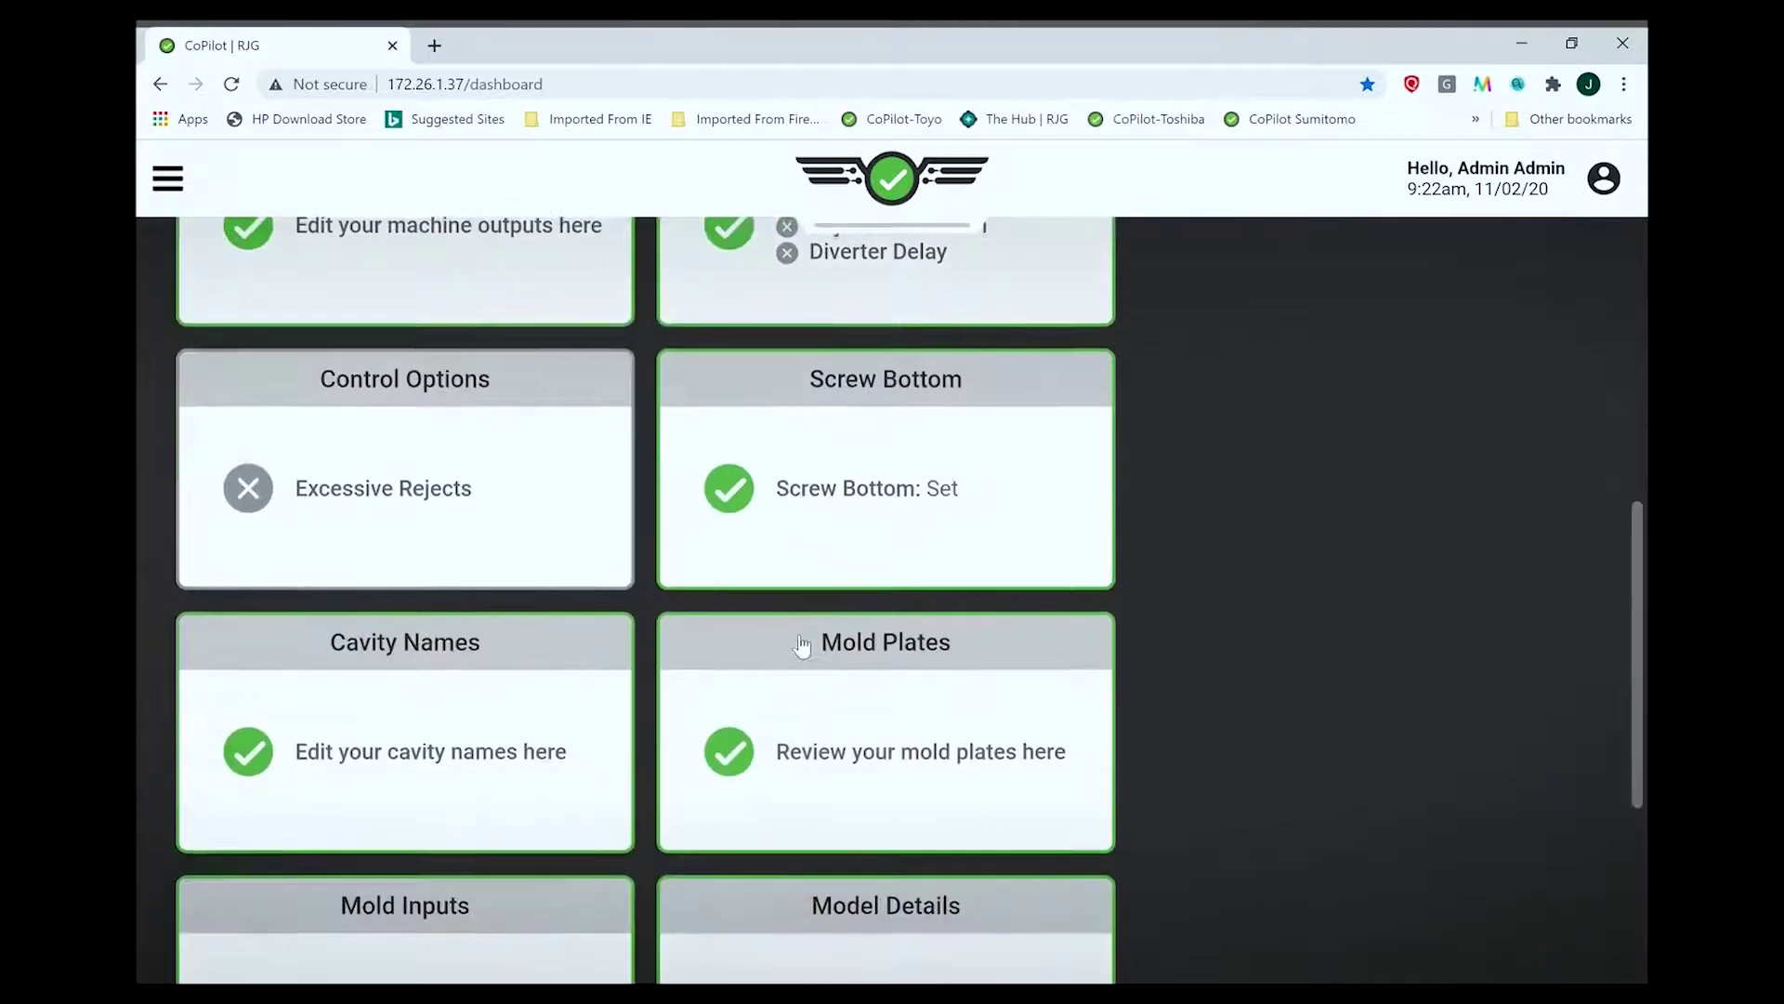
scroll(801, 644, up, 7)
click(795, 641)
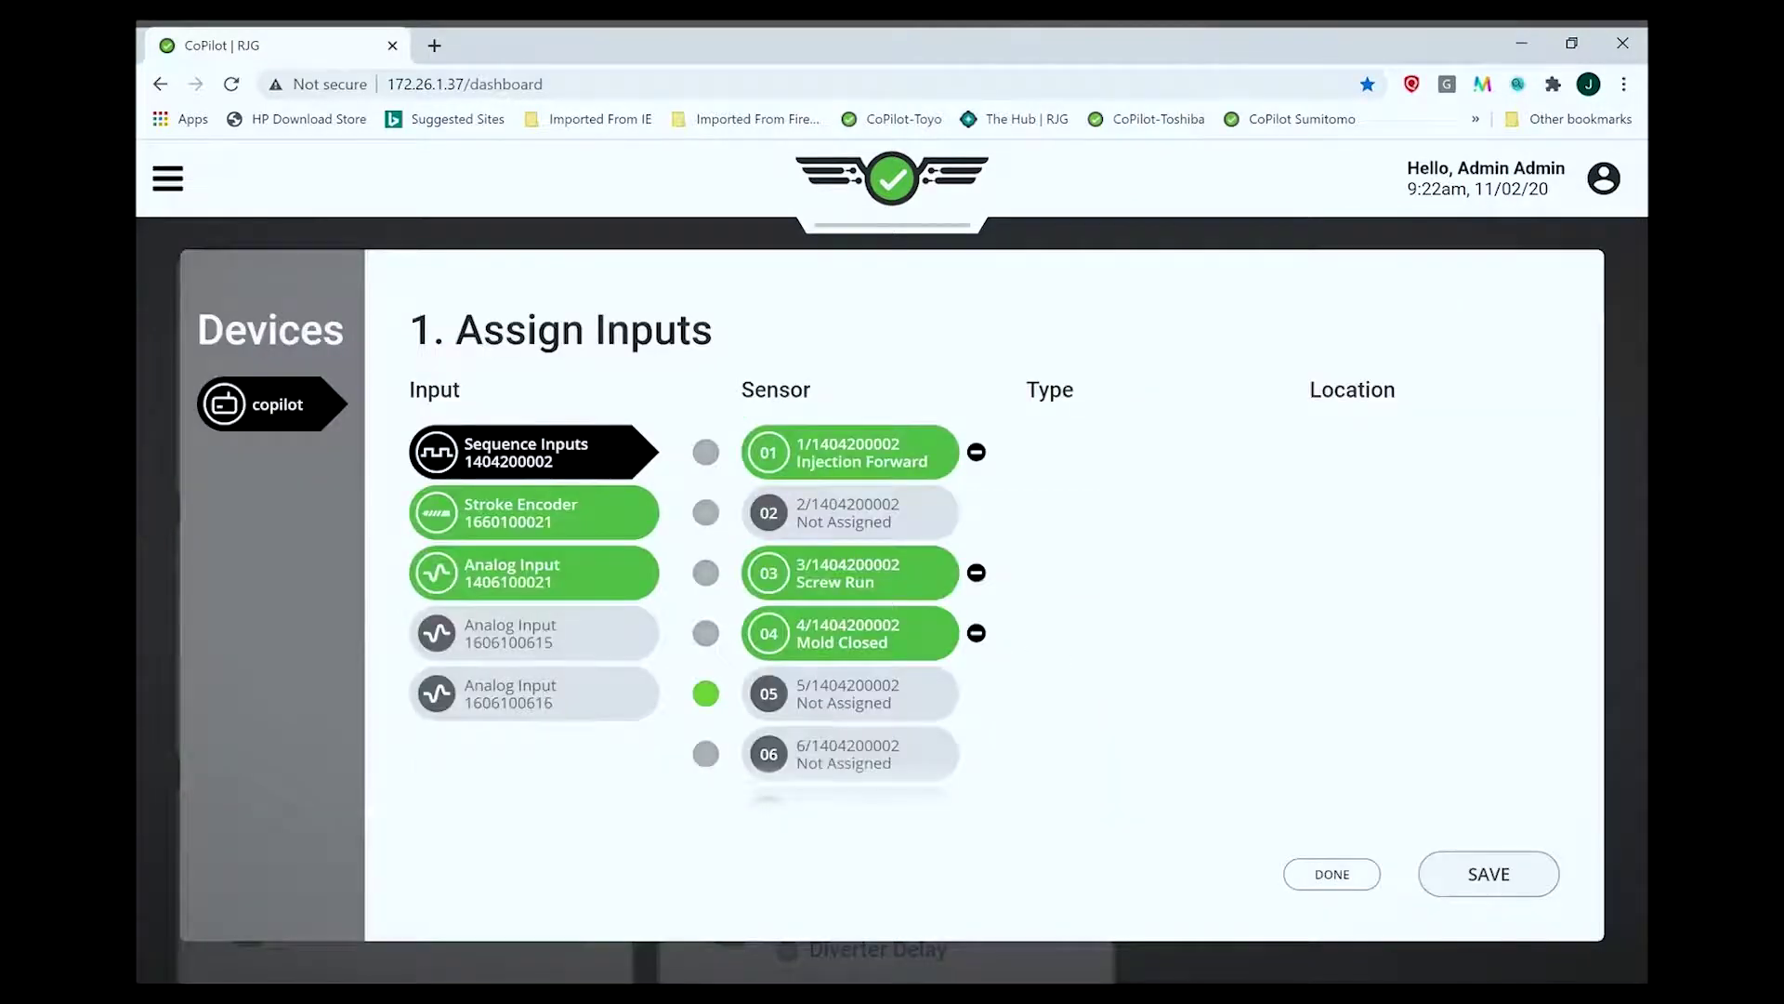
click(1335, 878)
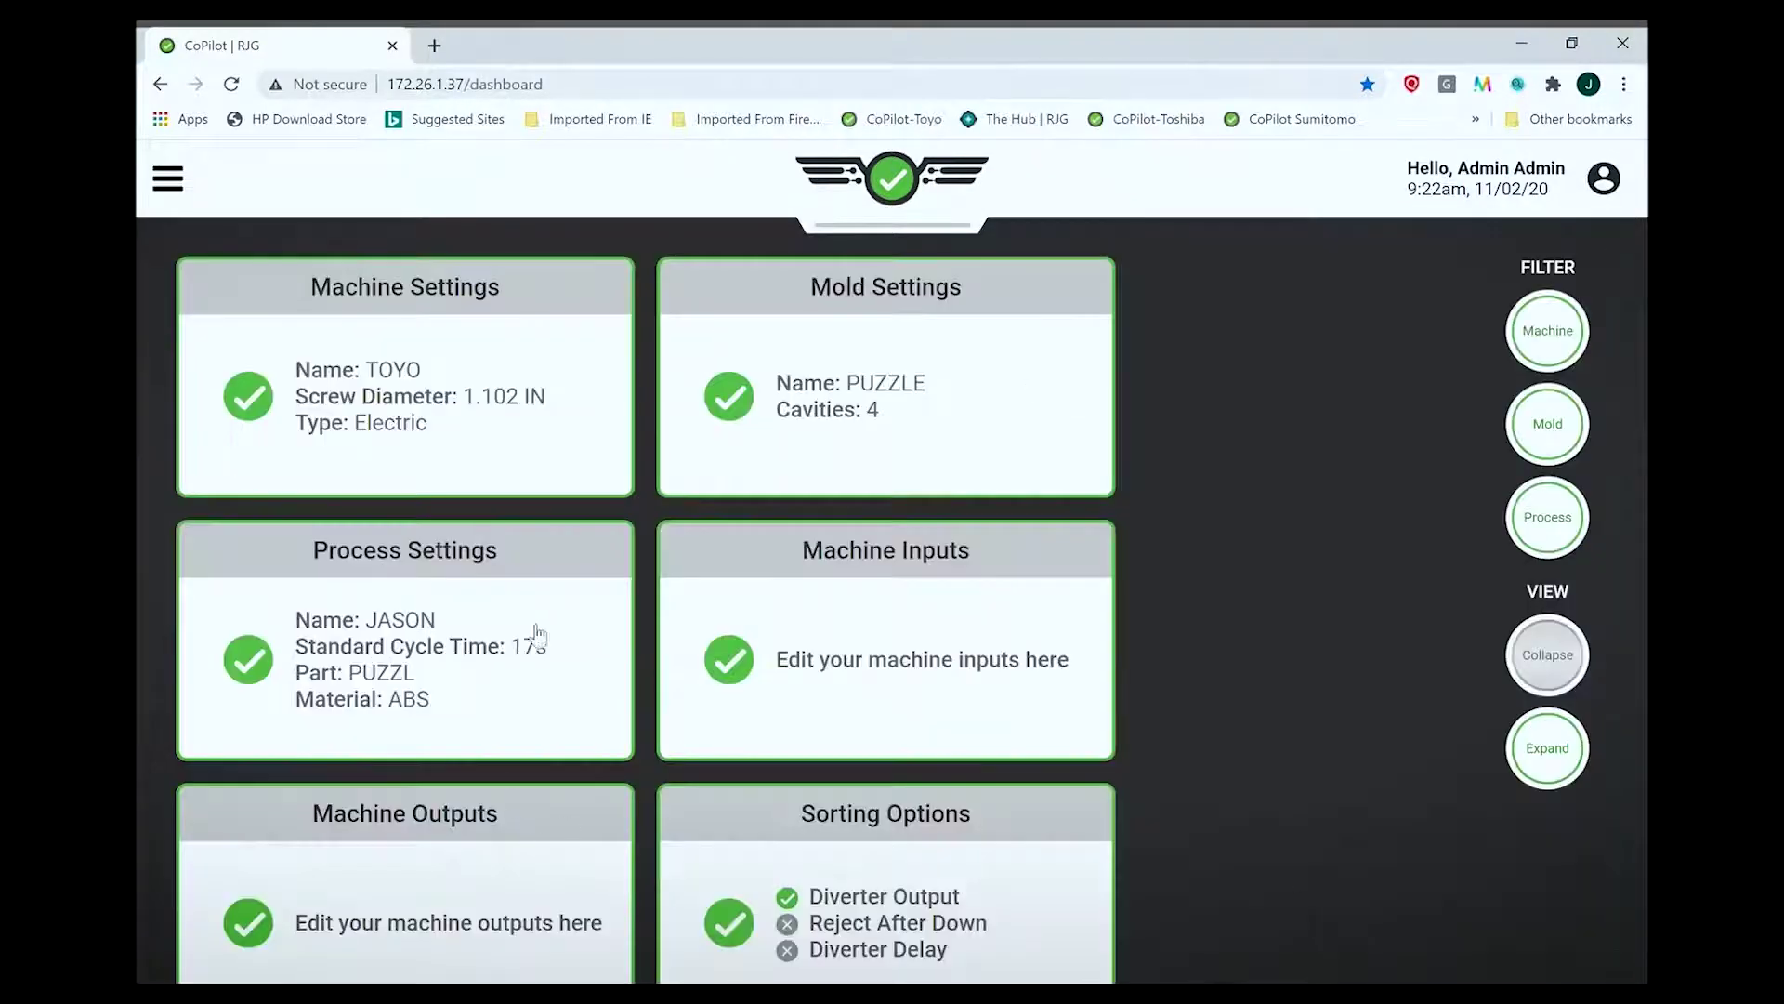
Review the process name, standard cycle time, part number, material and setup info in the process settings
click(526, 680)
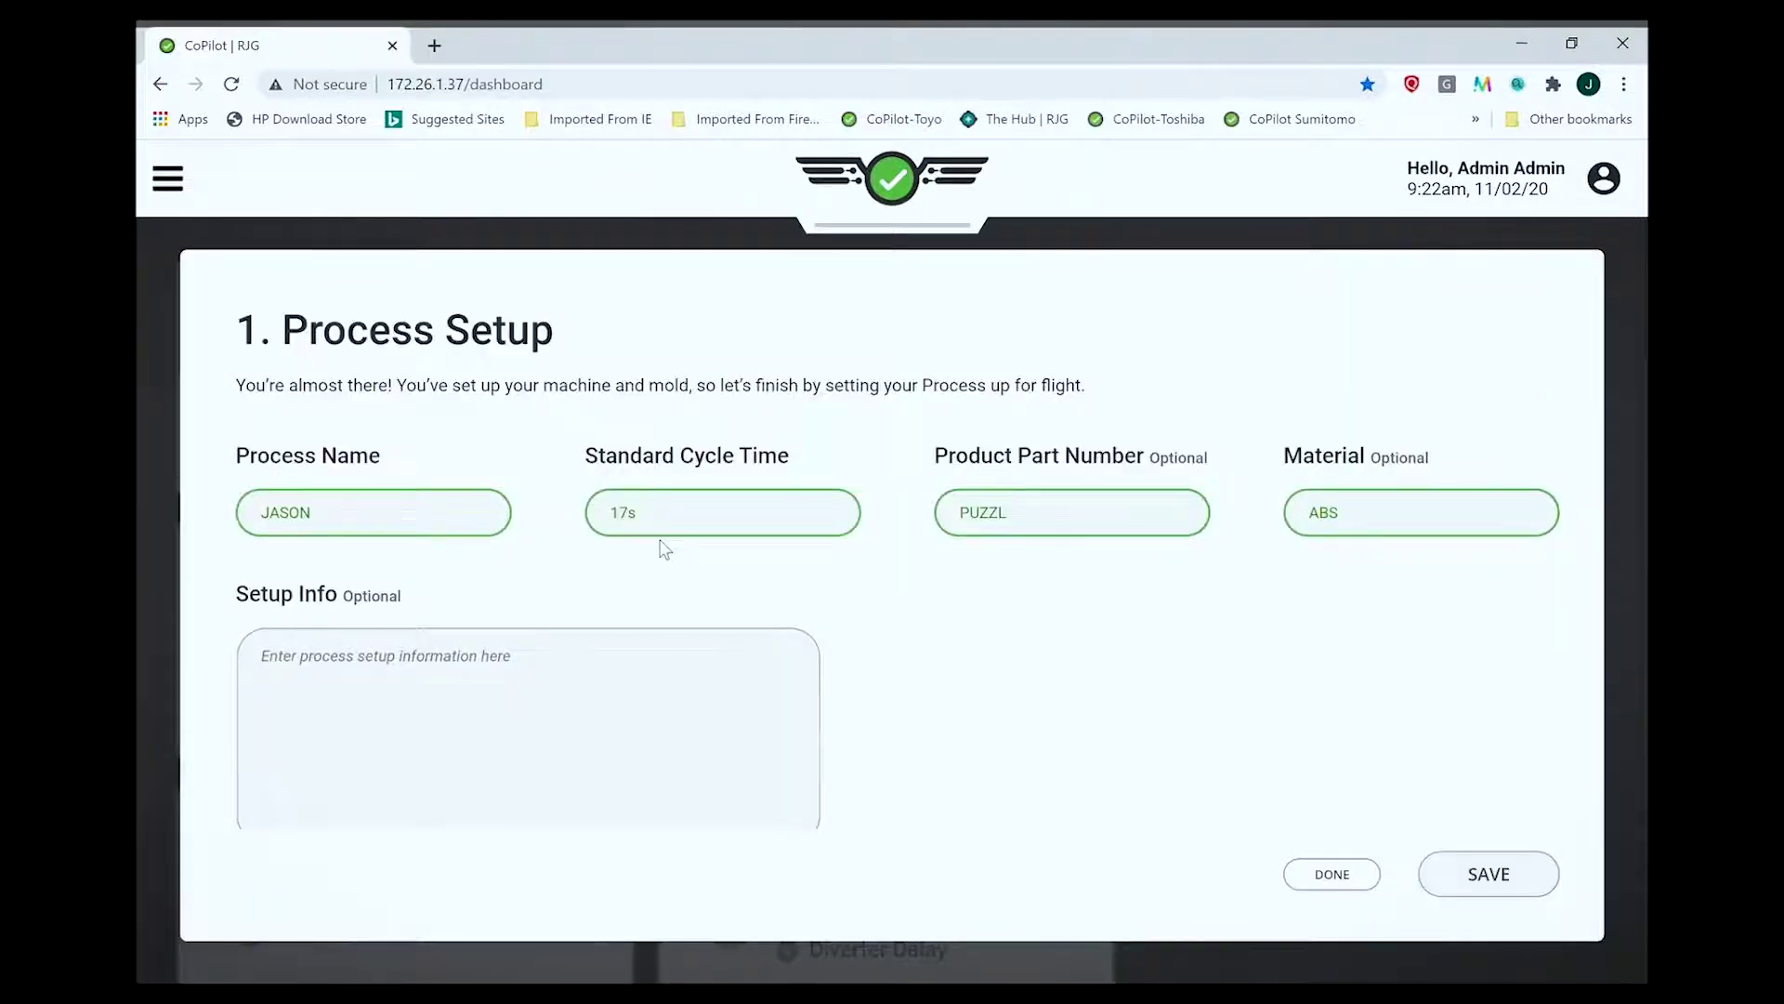
scroll(1114, 749, down, 1)
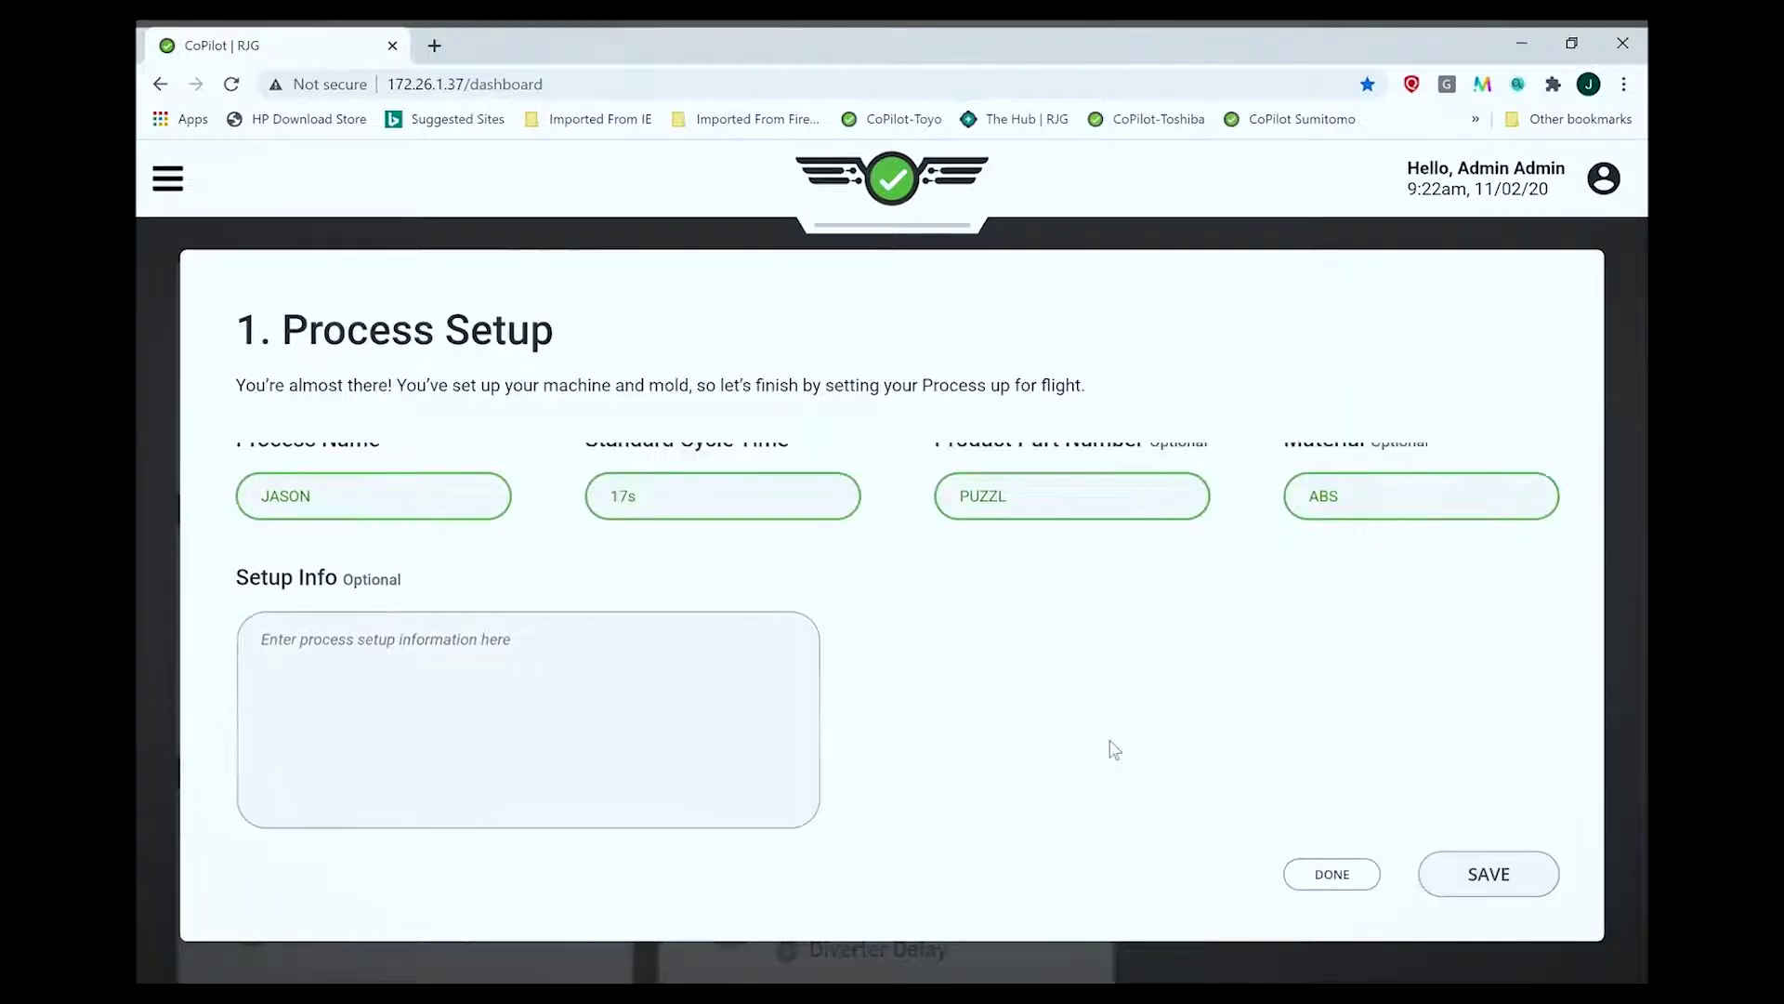
click(1334, 878)
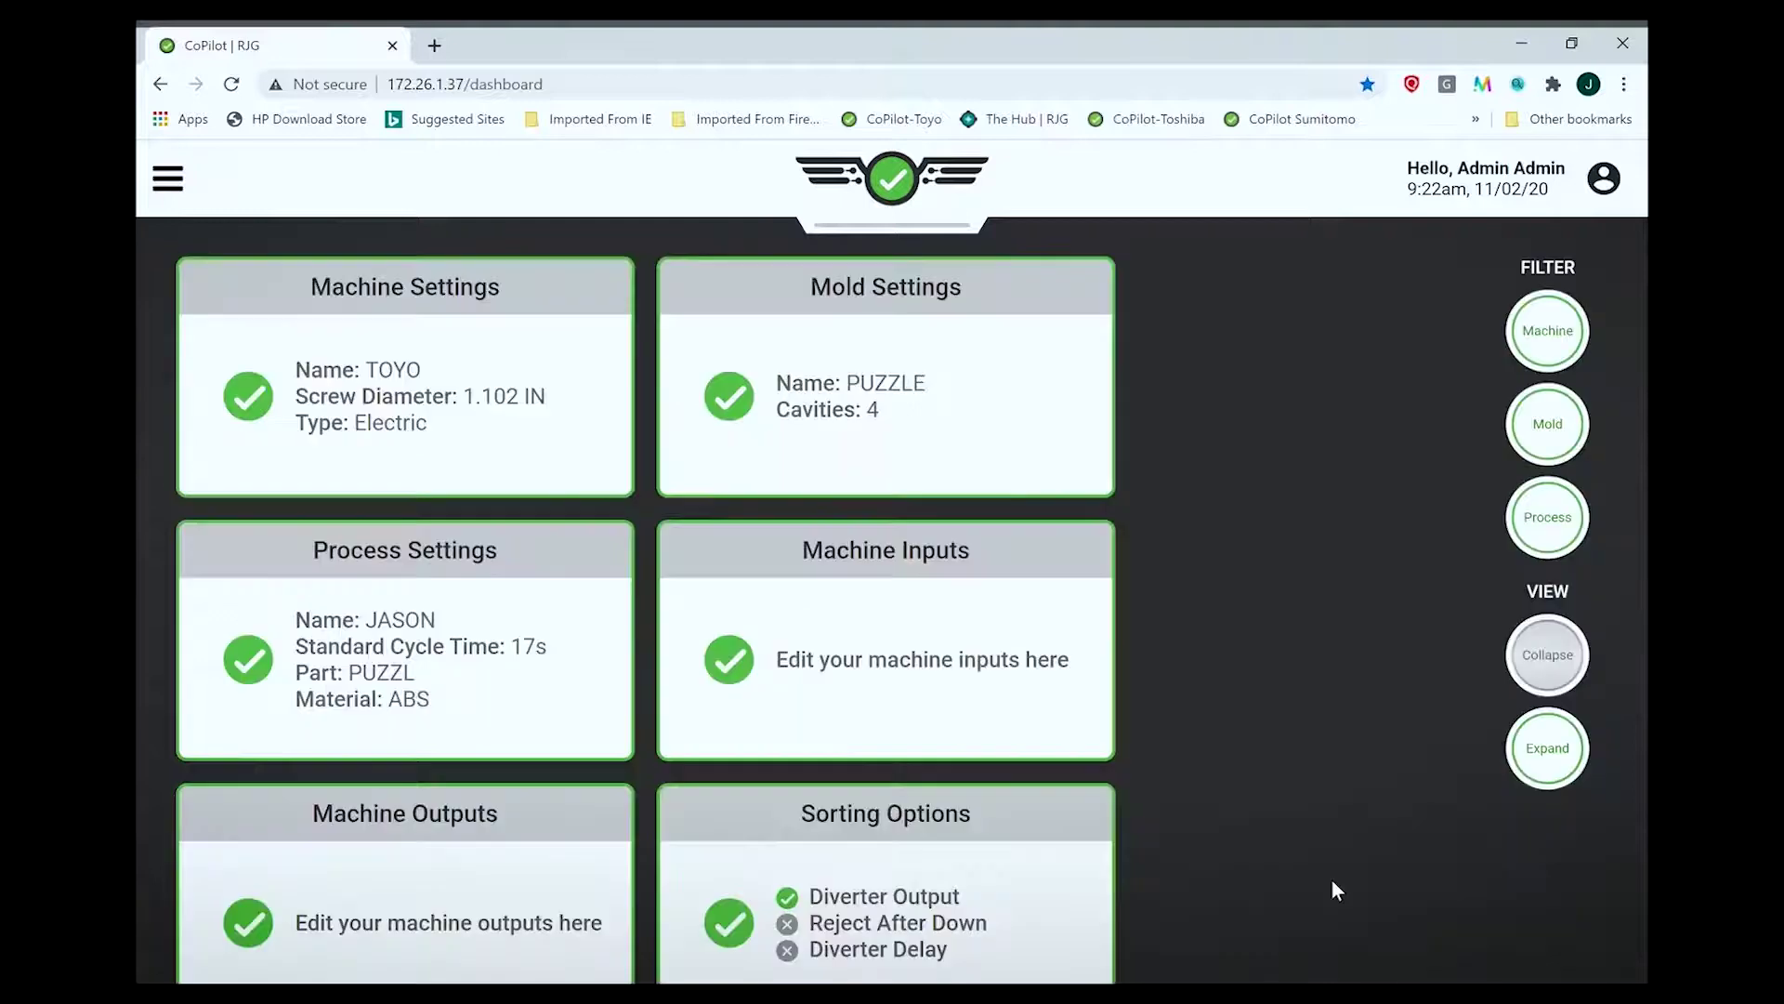
Review the names of the mold's cavities and return to the setup dashboard
scroll(1292, 773, down, 3)
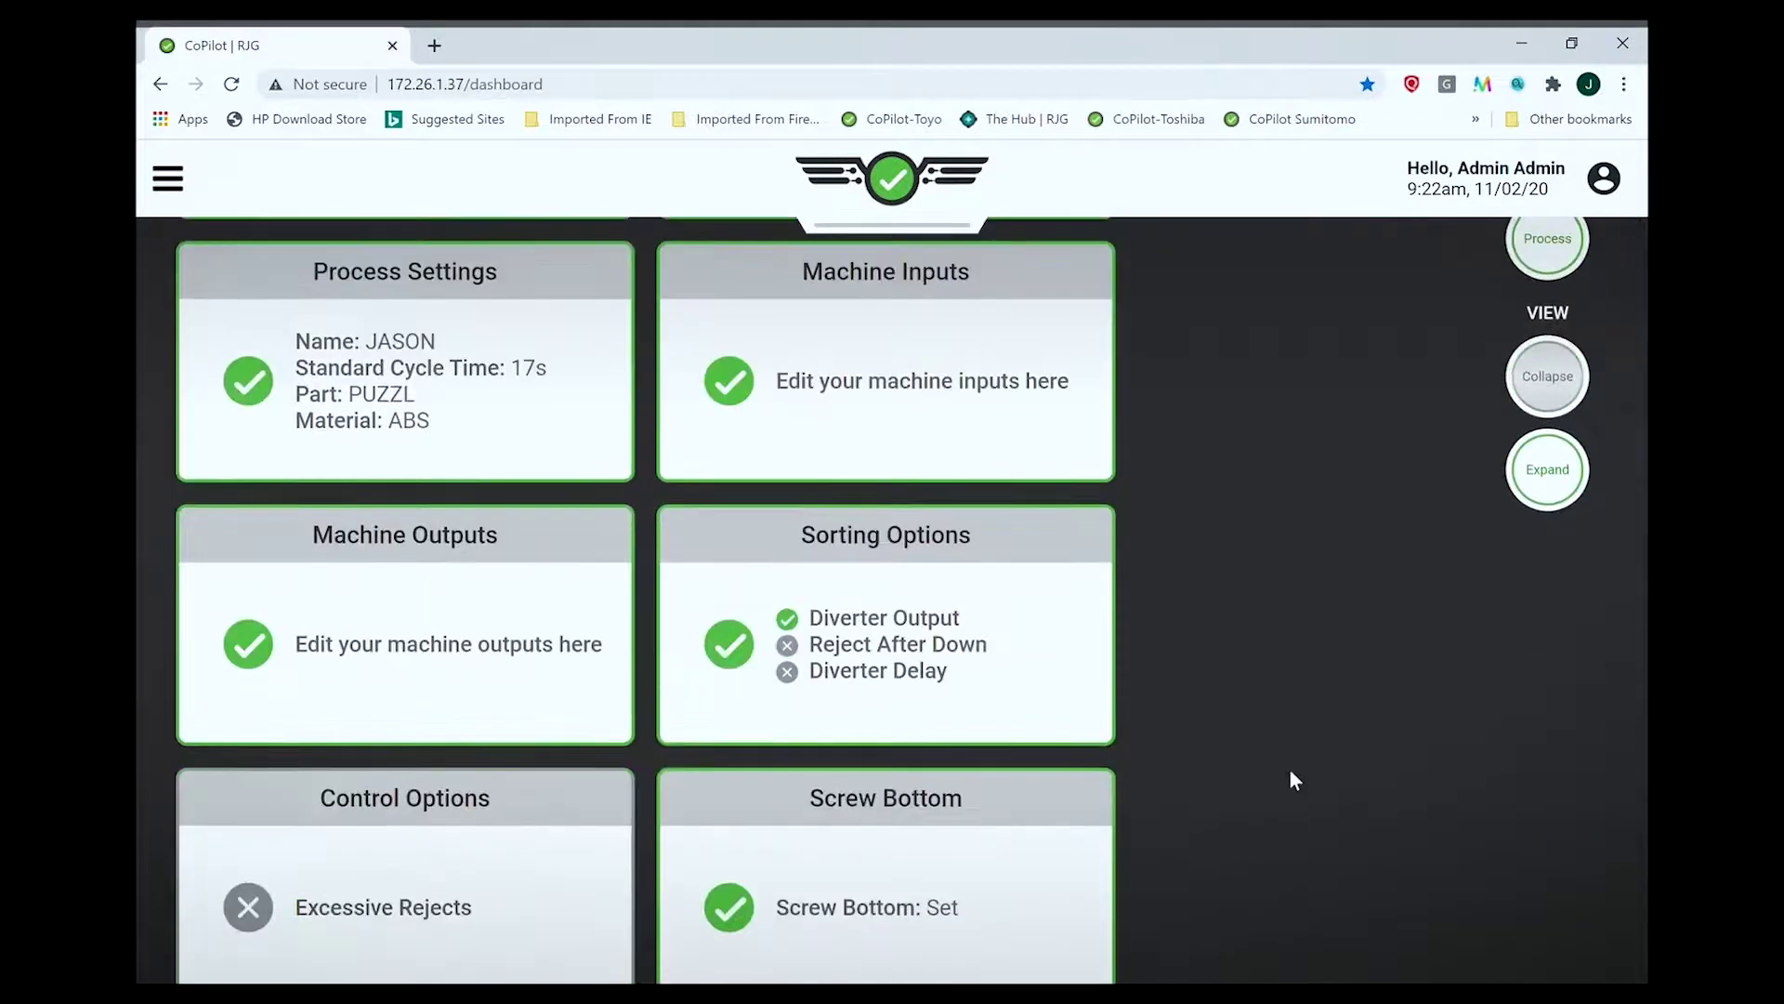
scroll(426, 728, down, 5)
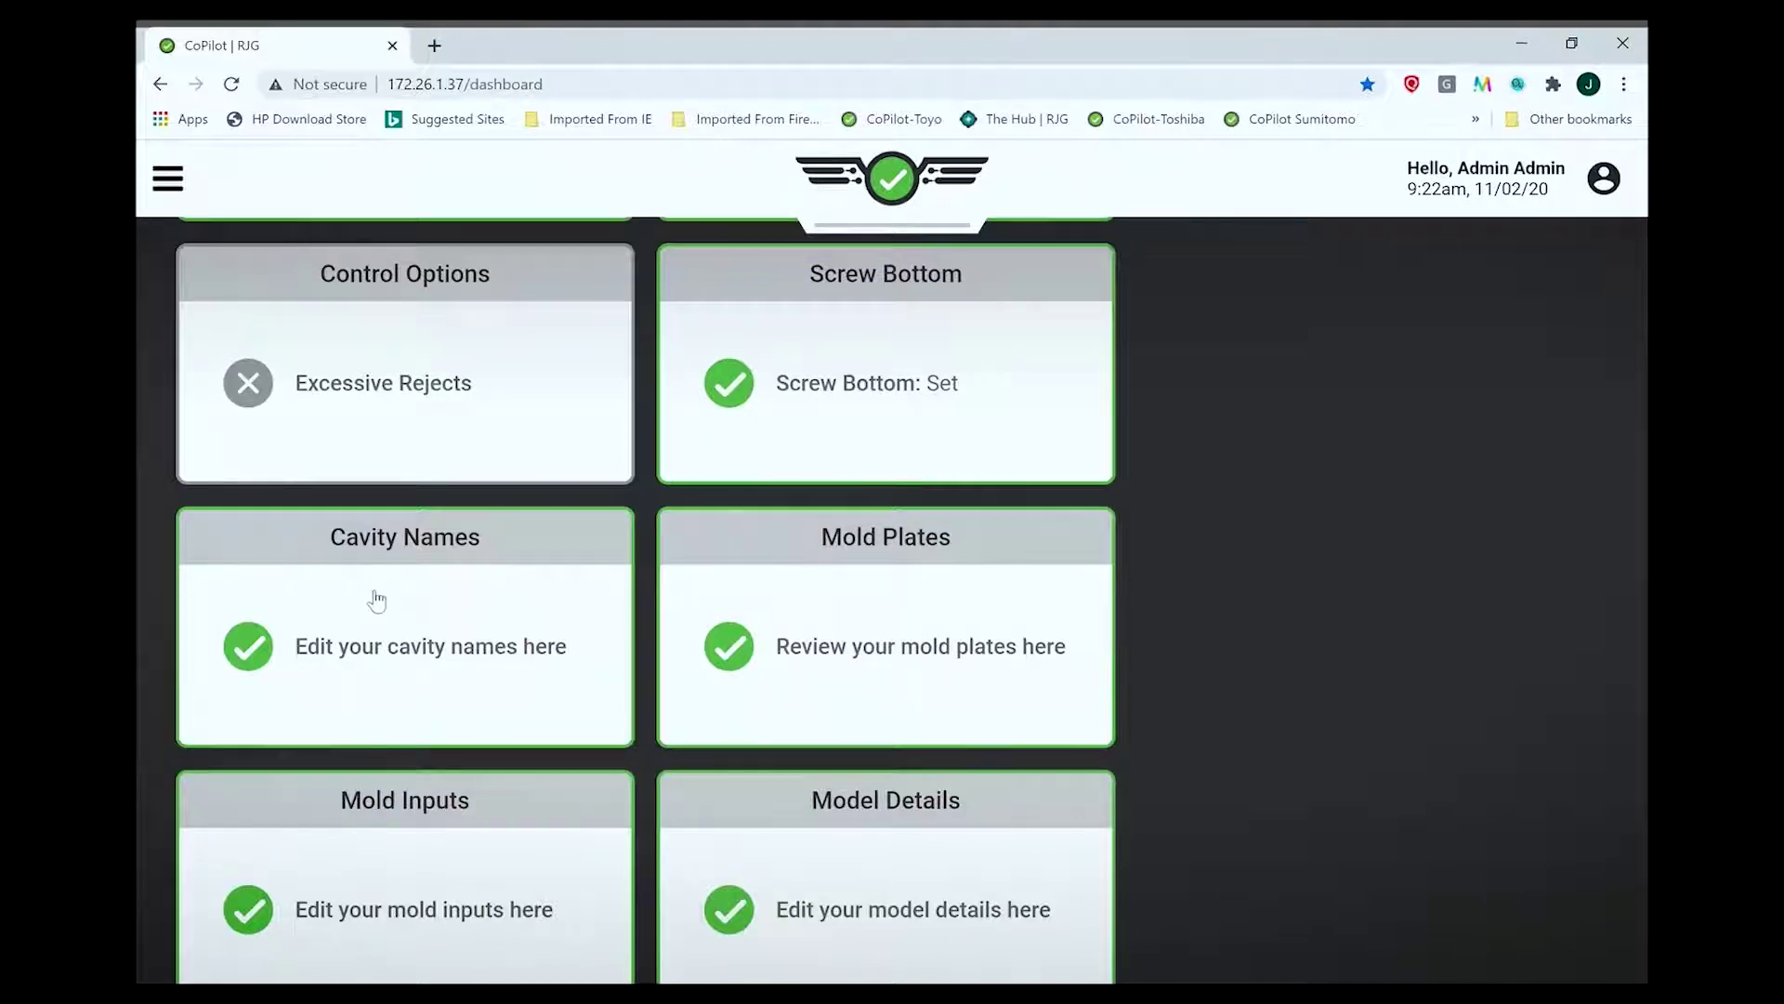
click(376, 603)
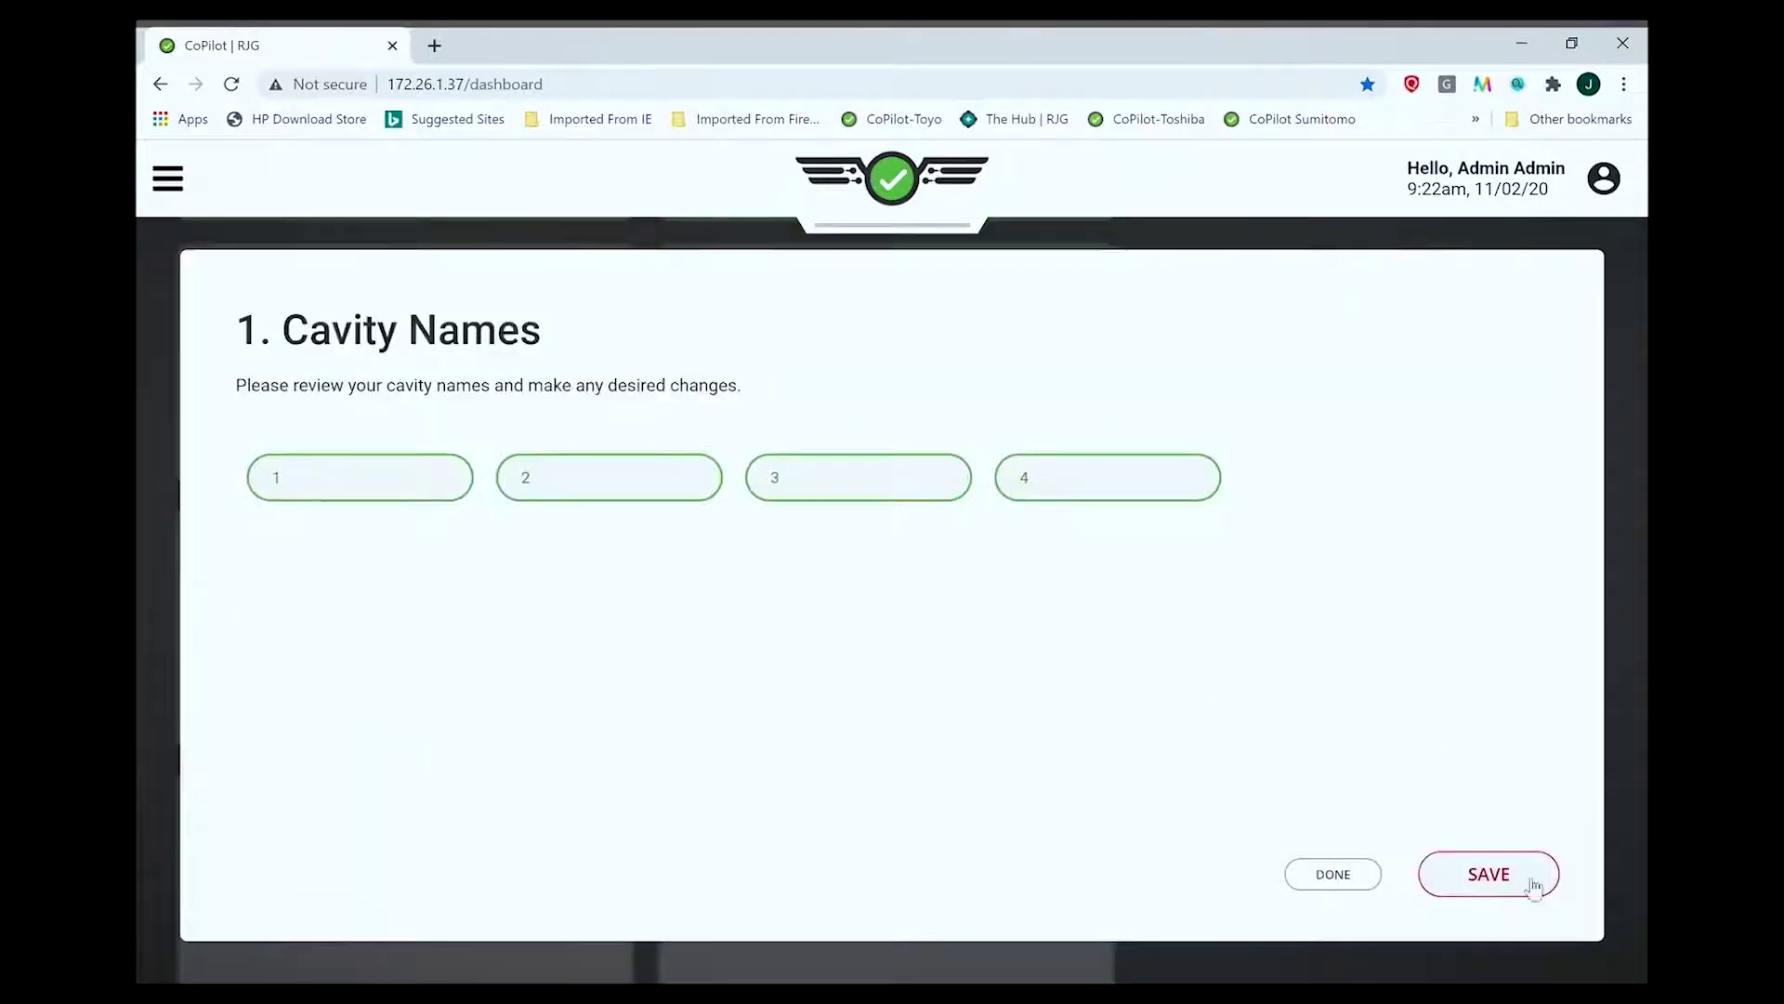
click(1335, 875)
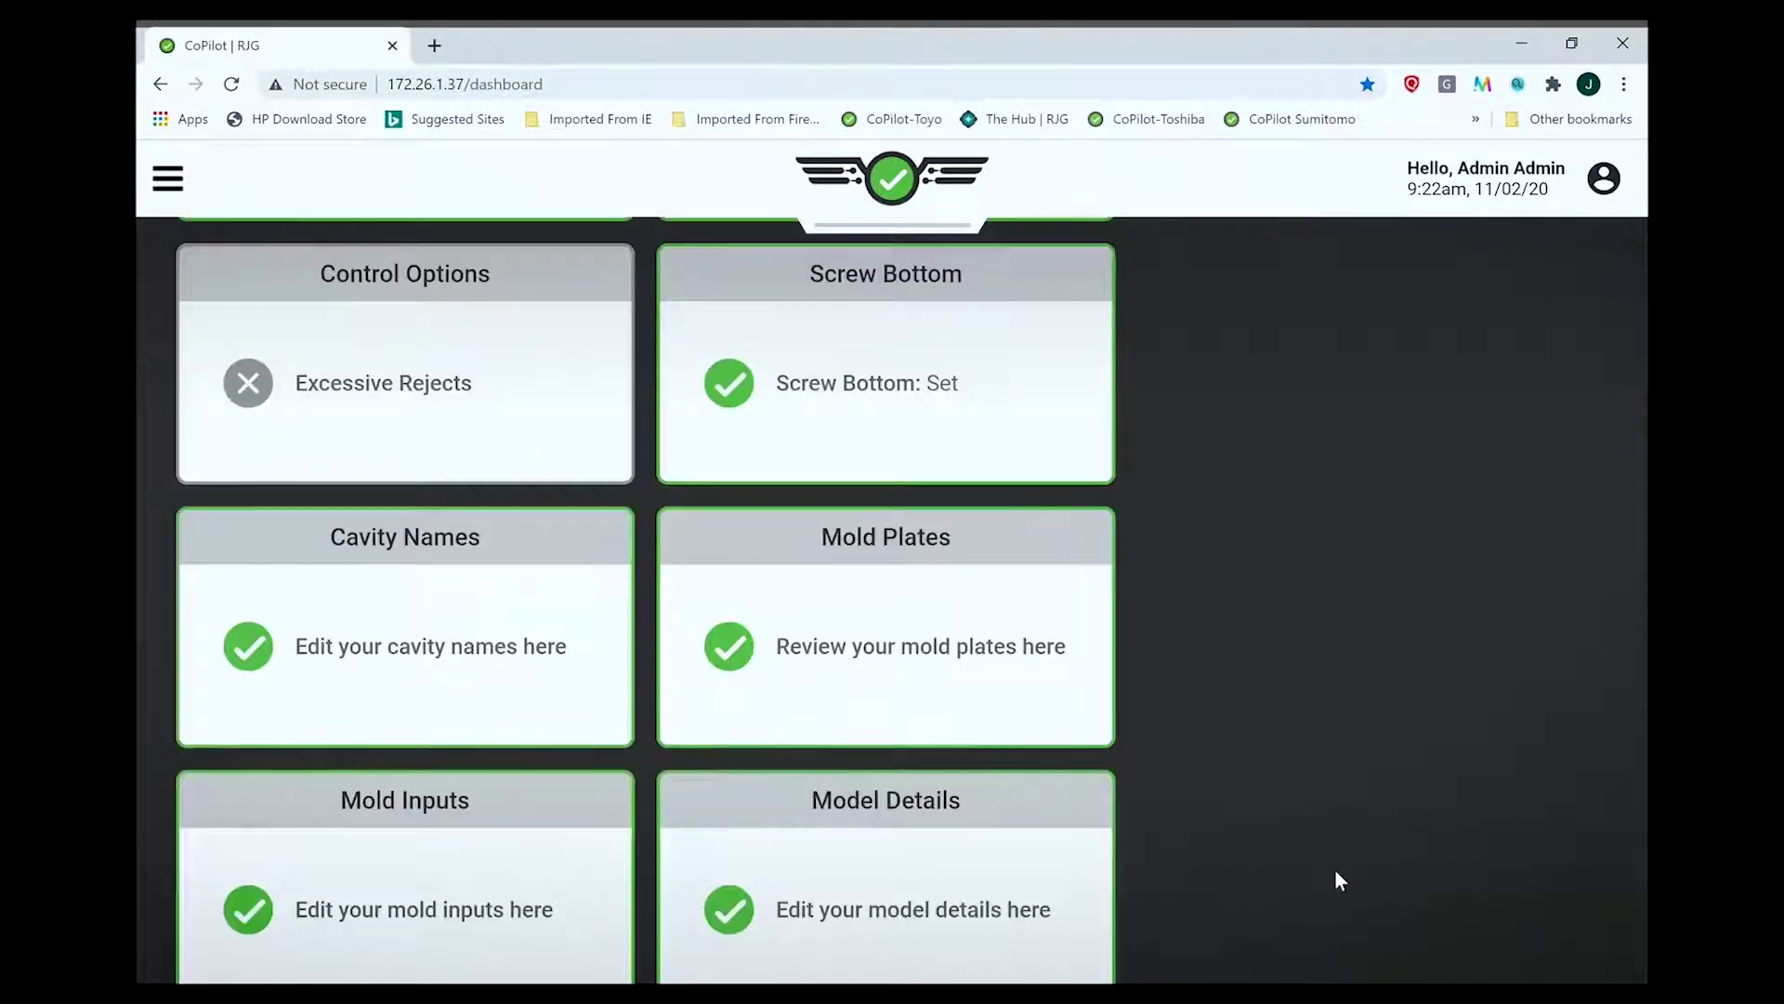
Review the model details of the mold's sensors and return to the setup dashboard
scroll(604, 754, down, 4)
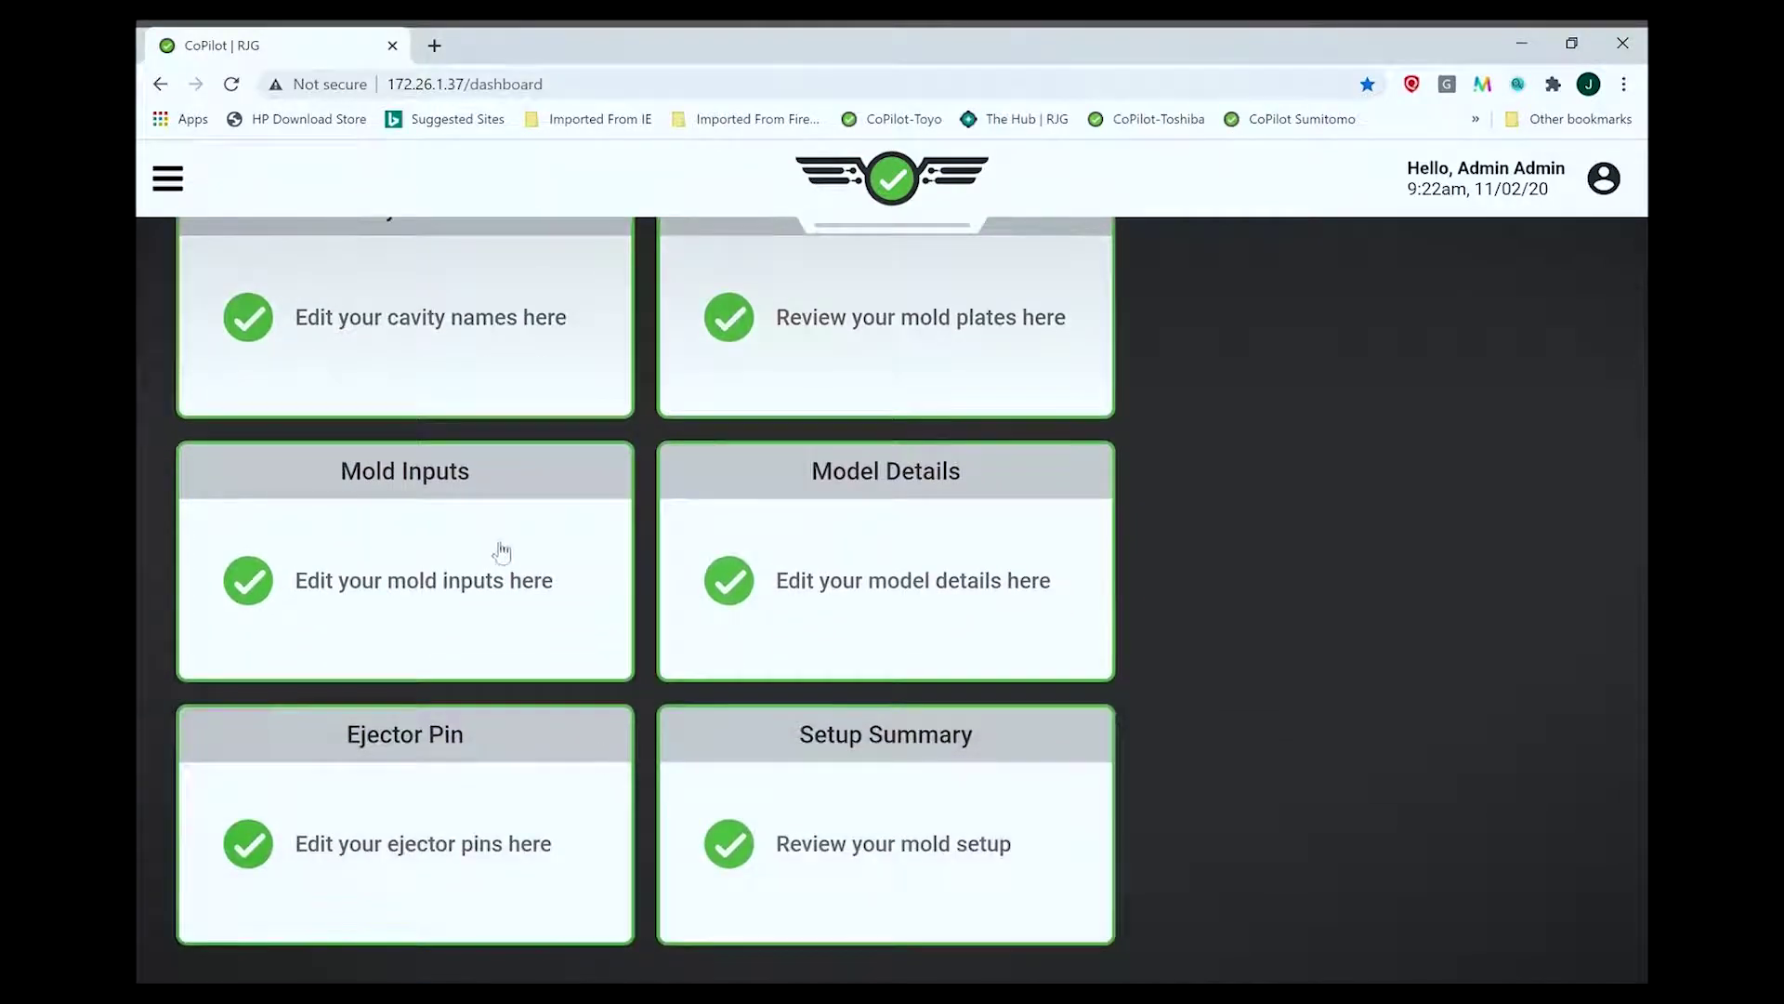
click(836, 551)
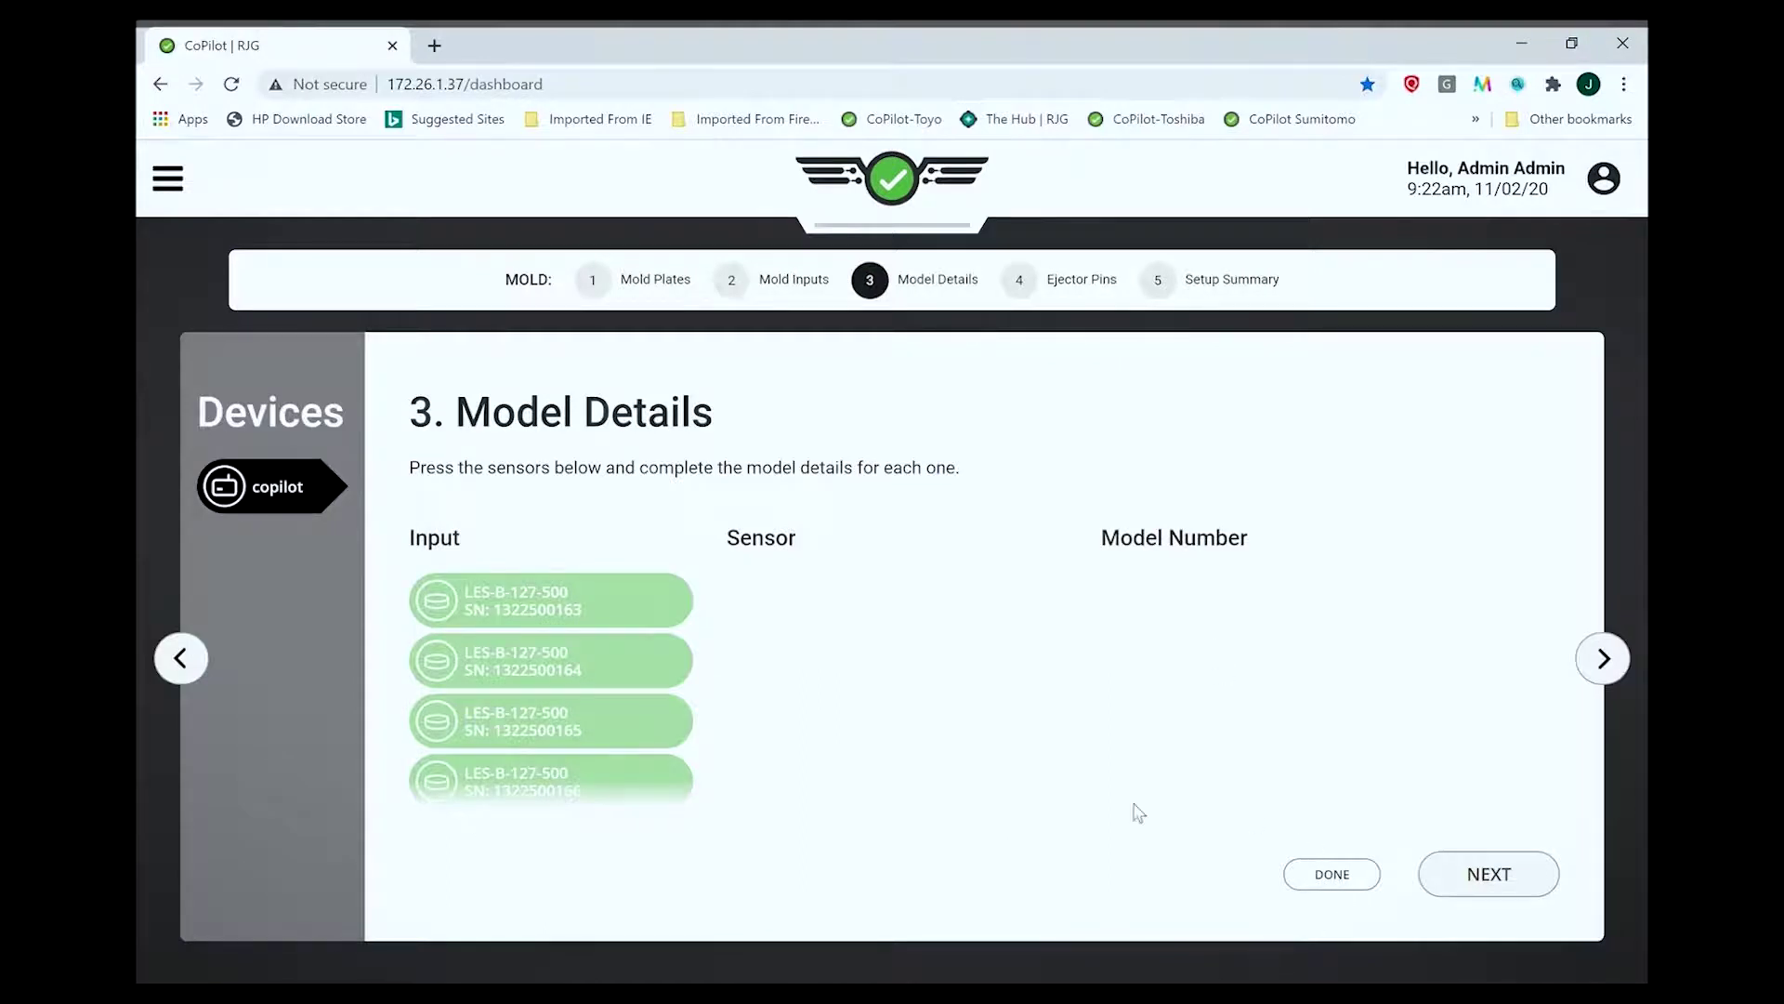
scroll(595, 672, down, 2)
scroll(595, 672, up, 2)
click(1335, 874)
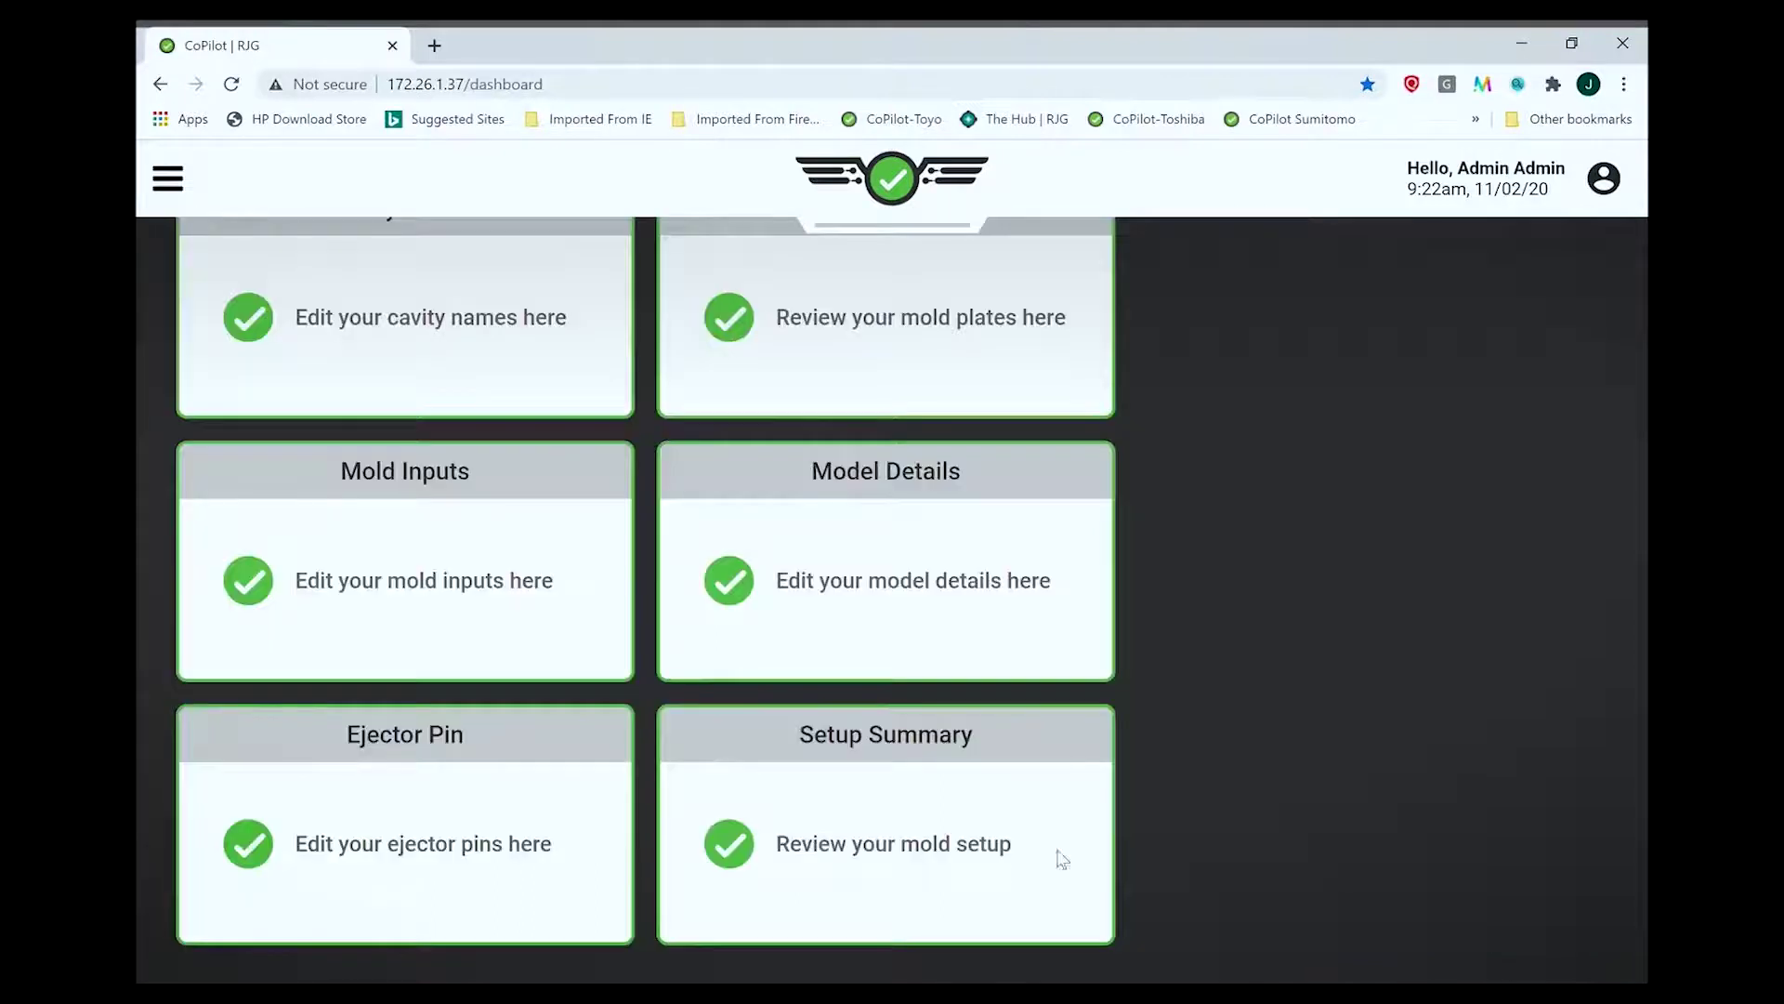
Review the mold setup summary, covering each sensor's cavity, location, model number and pin size
click(909, 800)
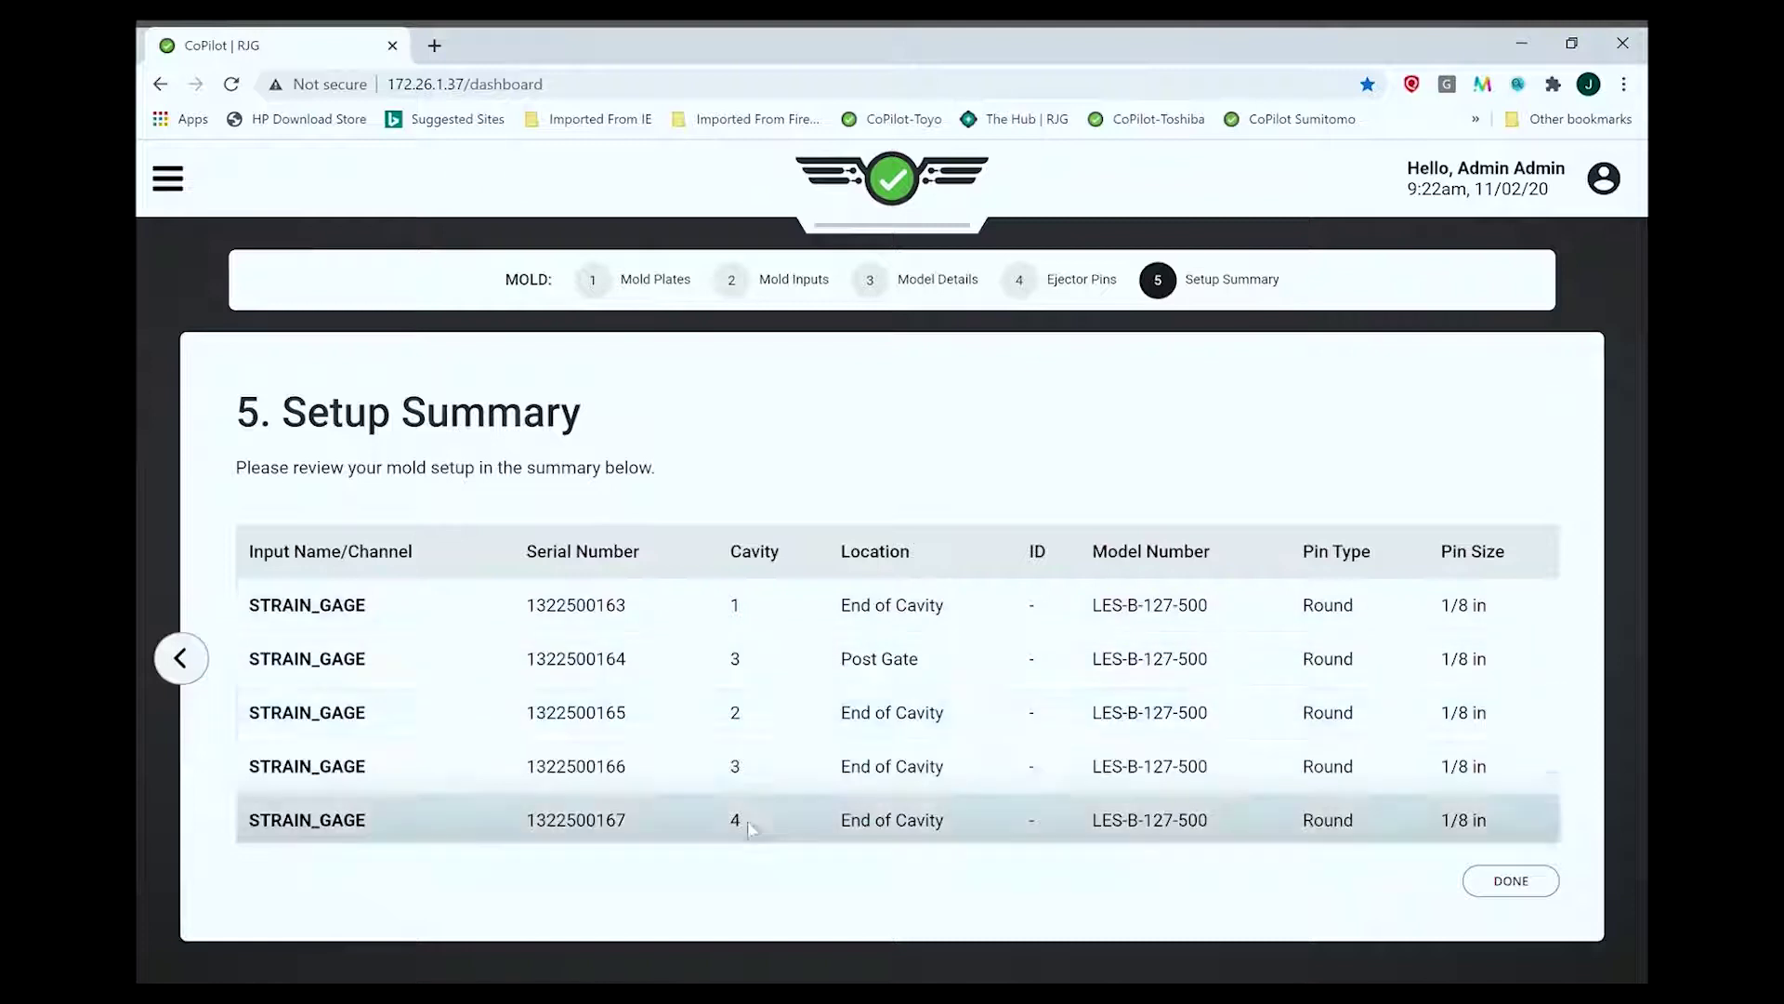
scroll(1101, 683, down, 1)
scroll(1101, 682, up, 1)
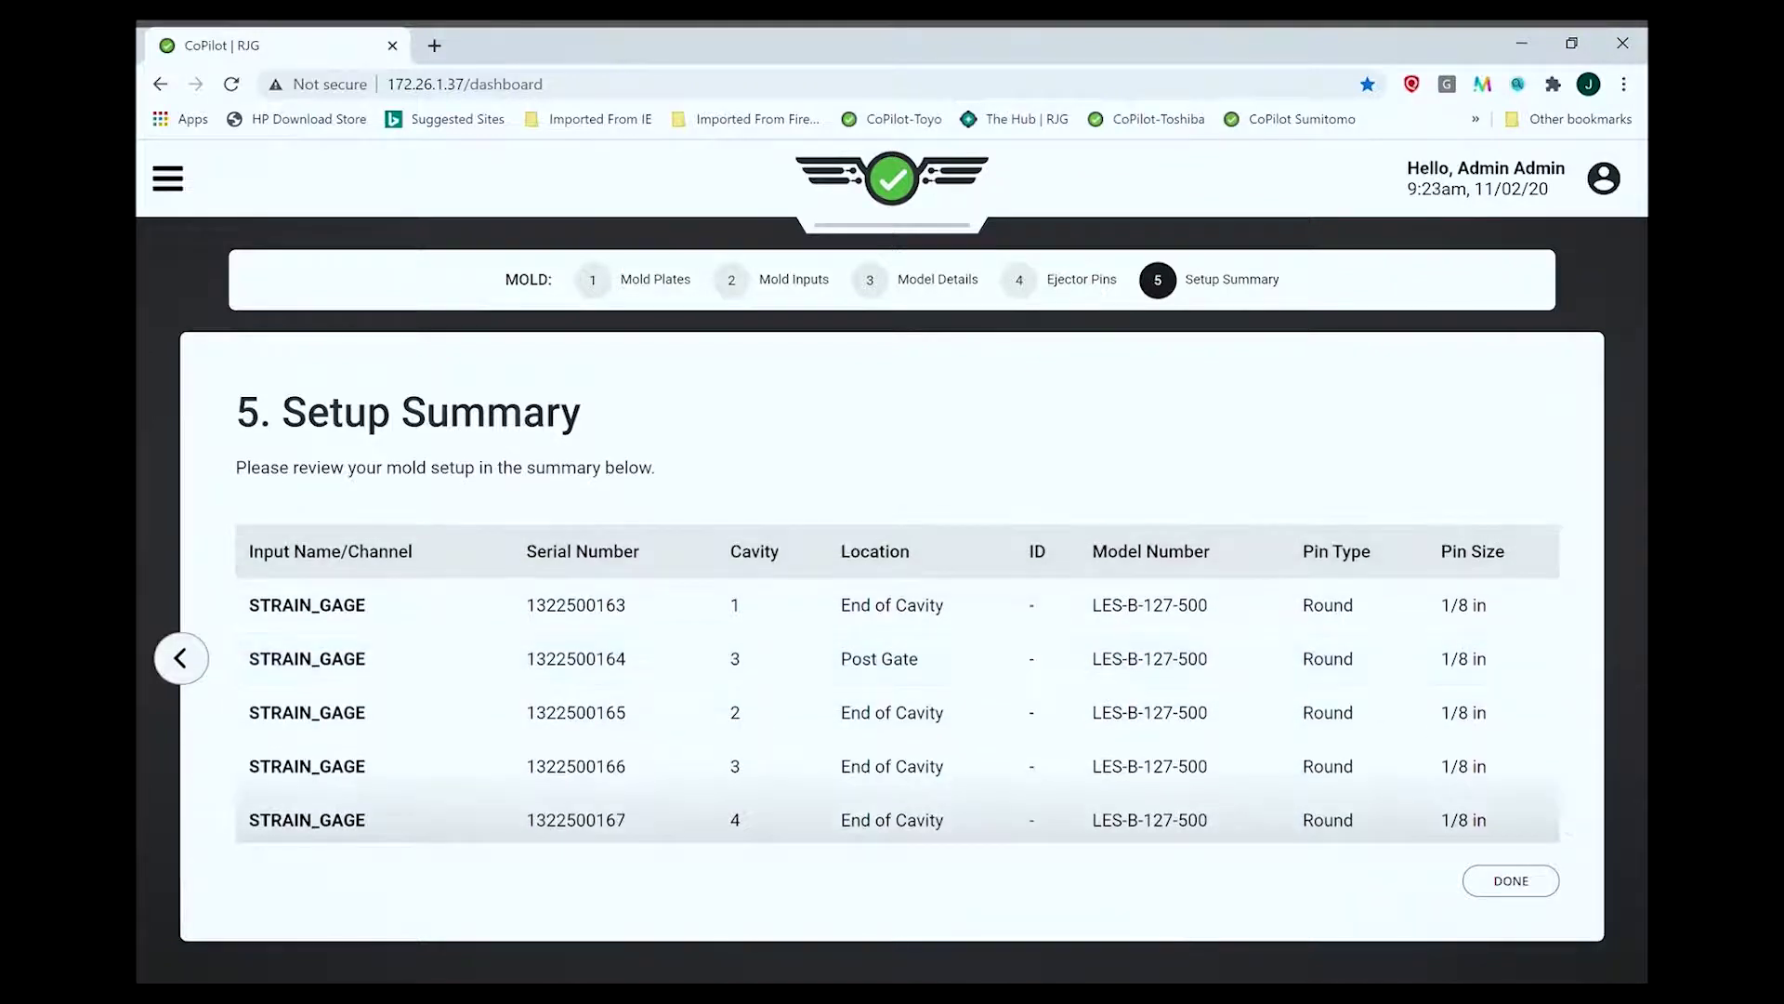
click(1497, 883)
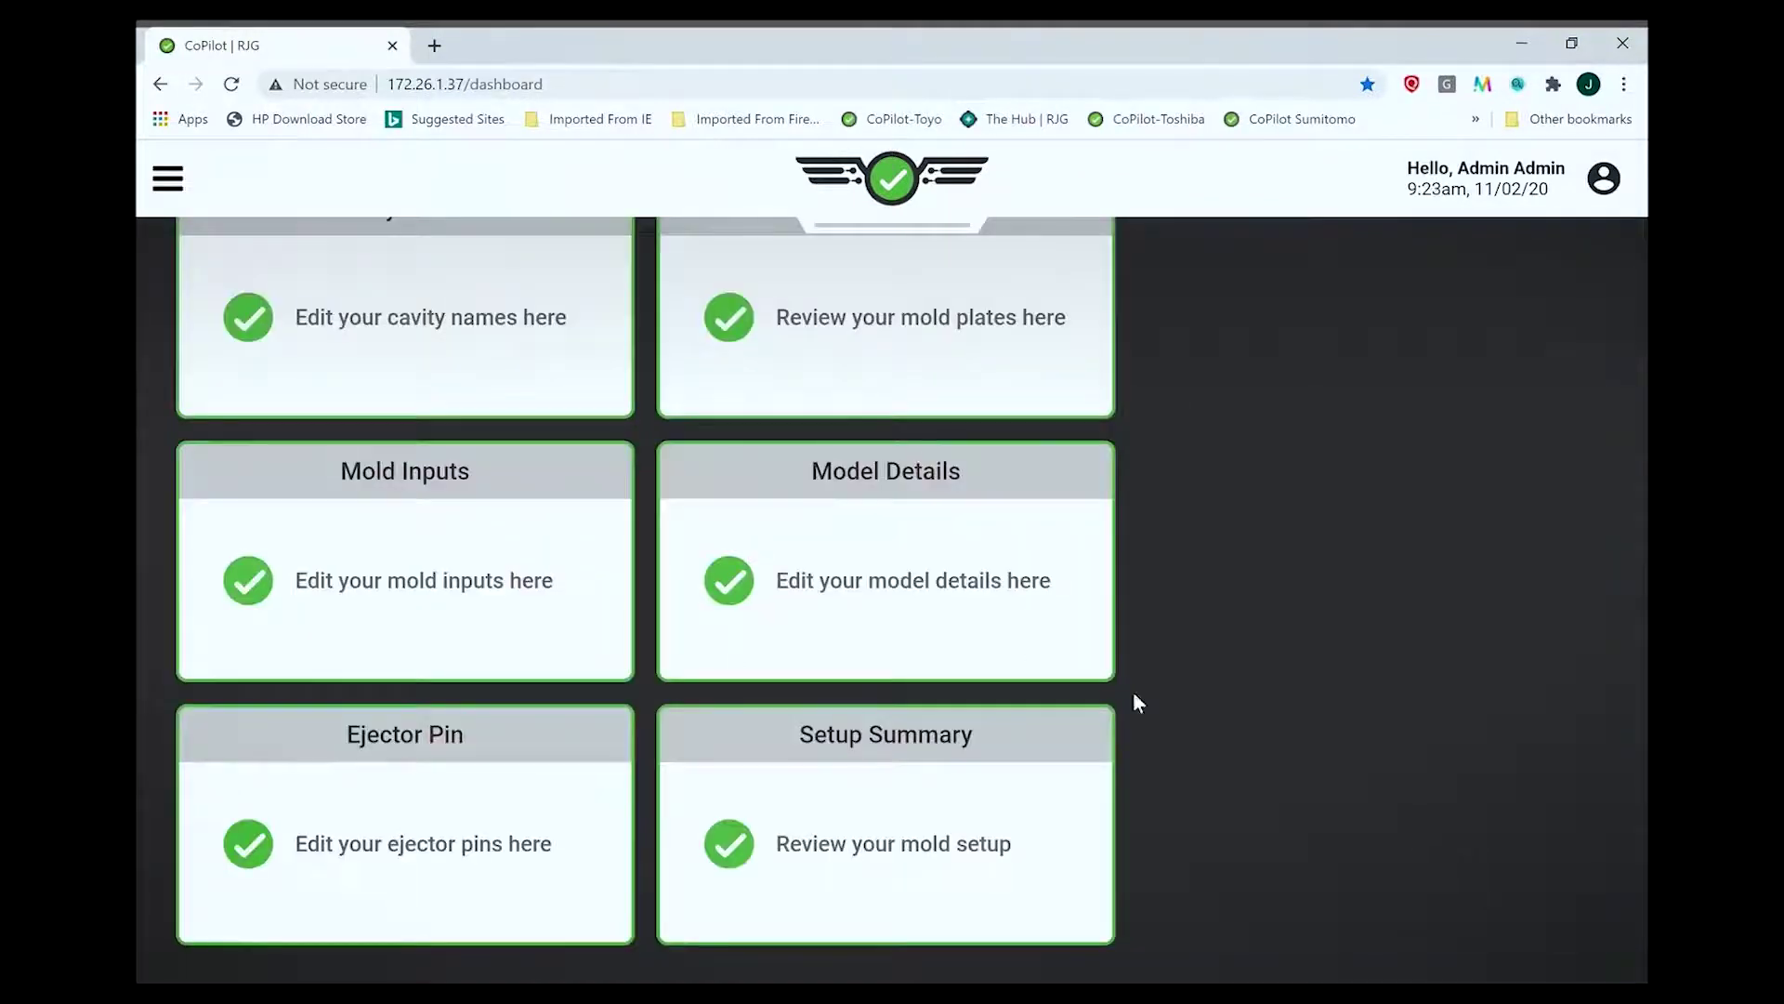
Check the saved machines and molds available for the current job, and start the job with machine TOYO and mold PUZZLE
click(881, 231)
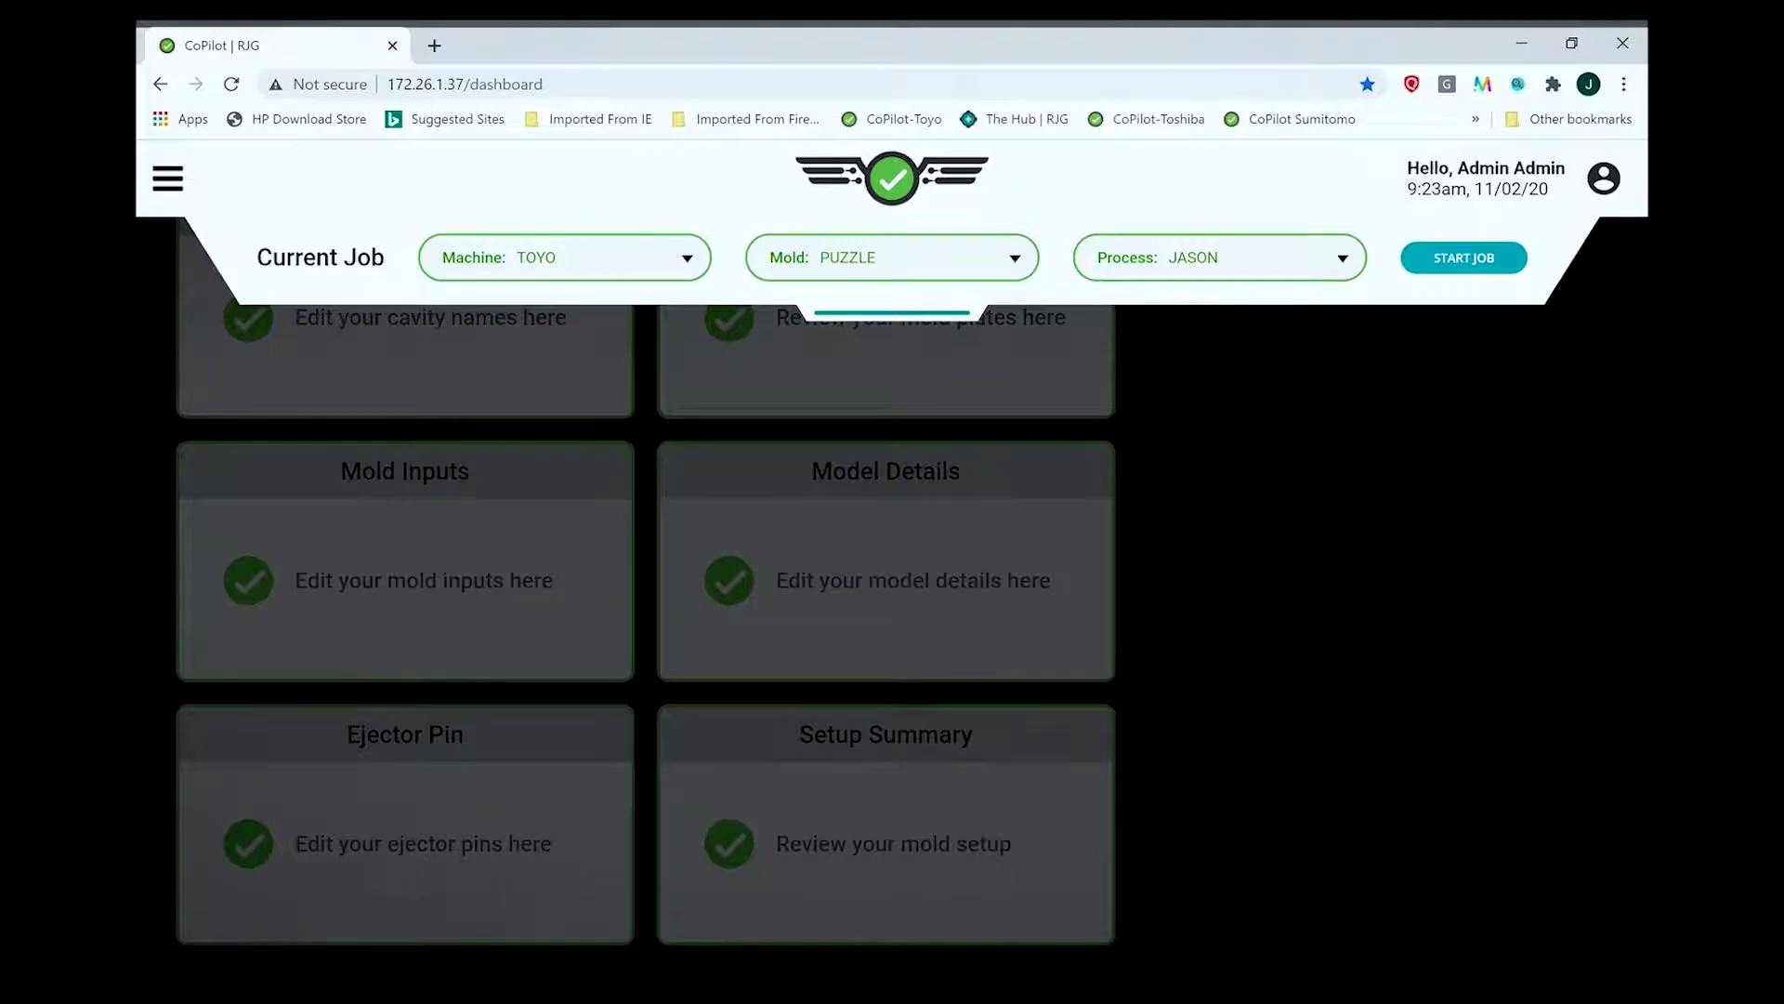
click(565, 257)
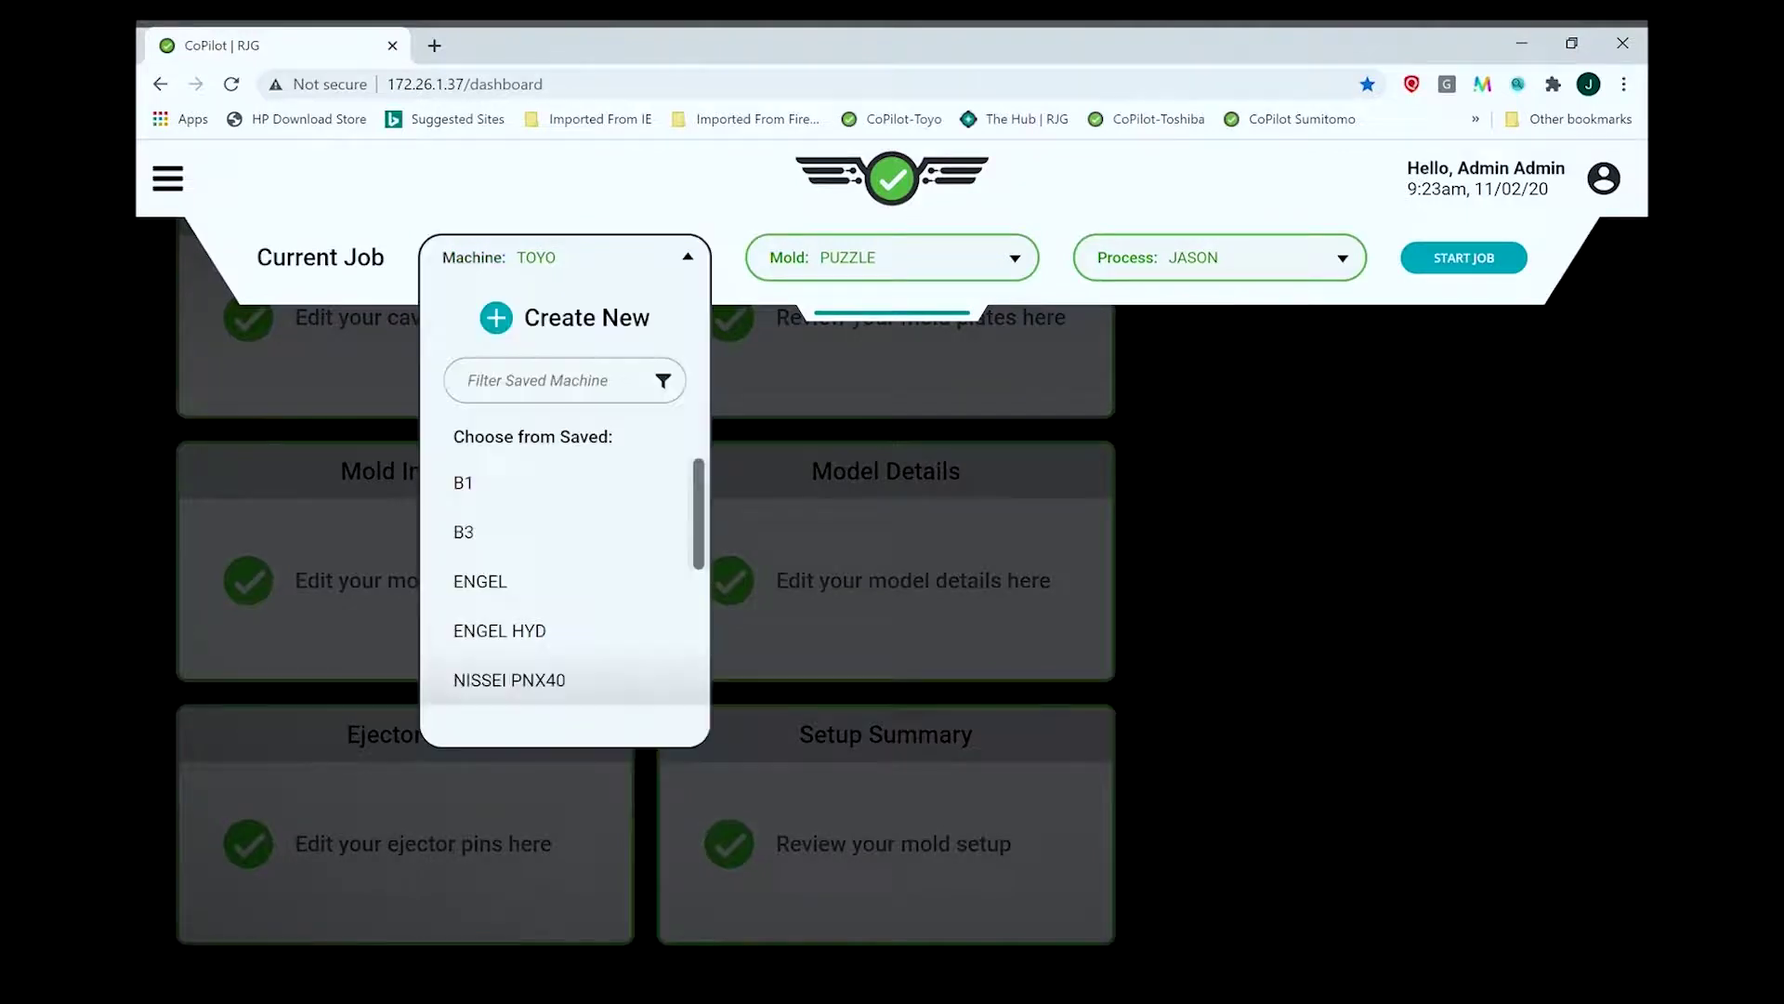
key(Escape)
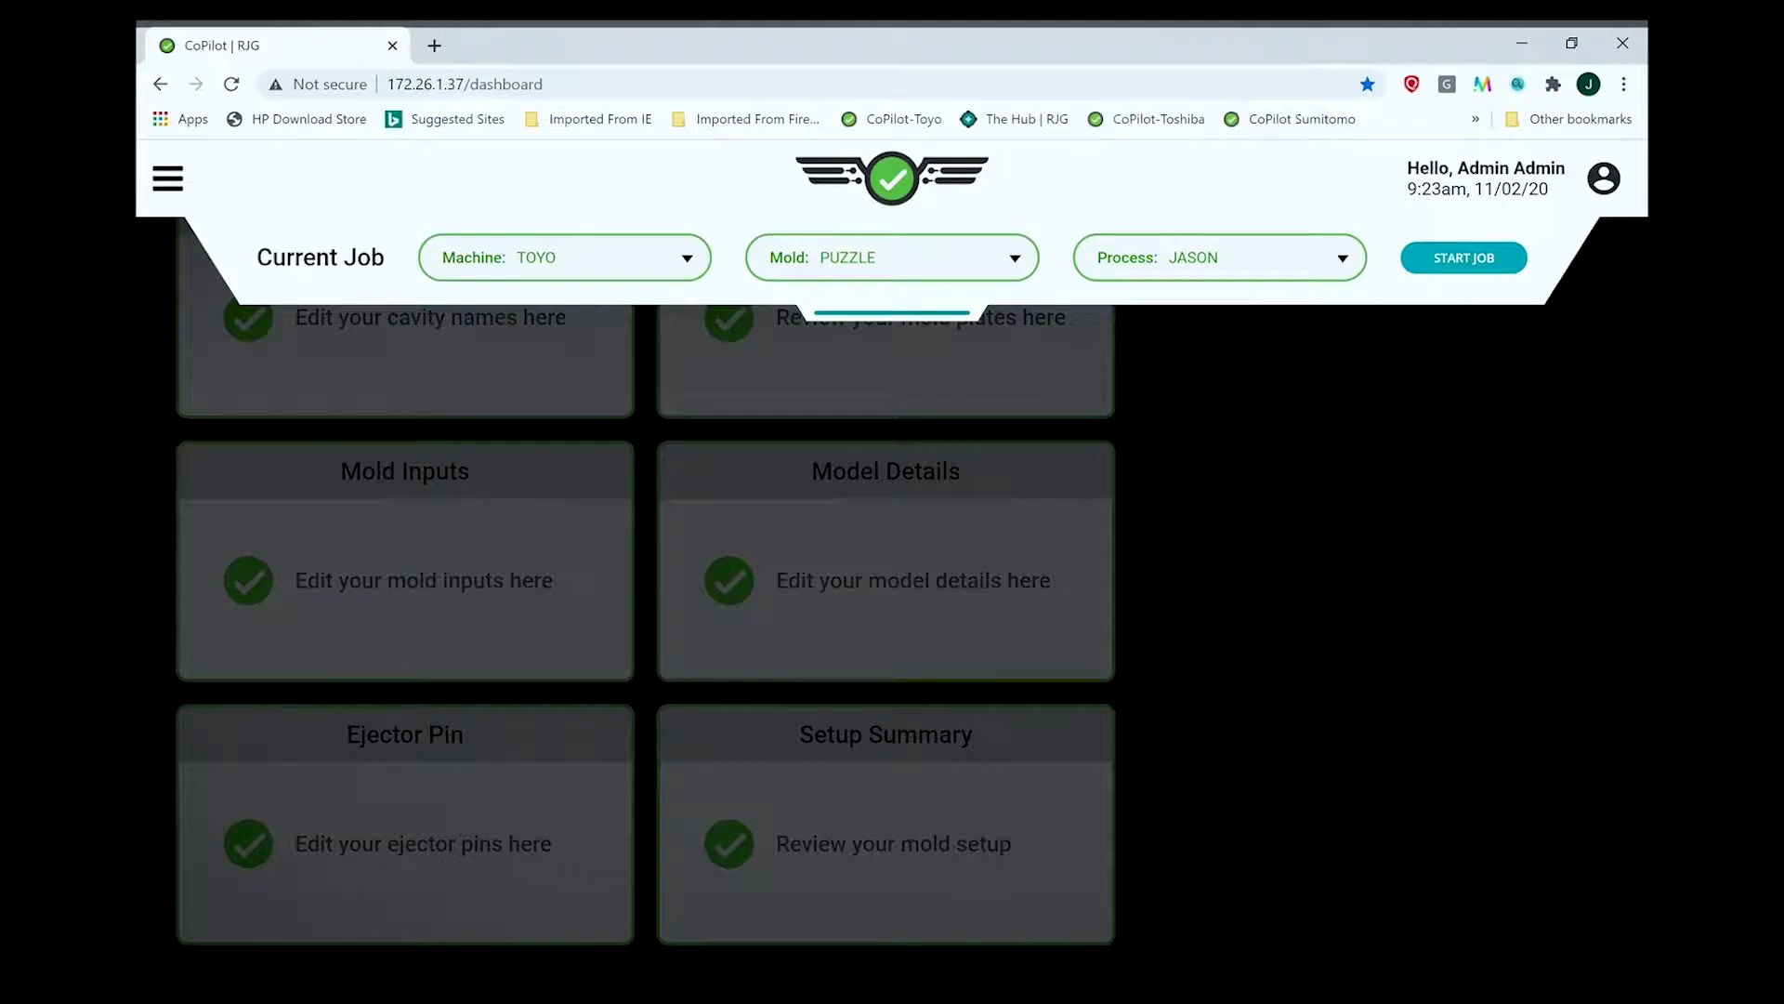
click(892, 257)
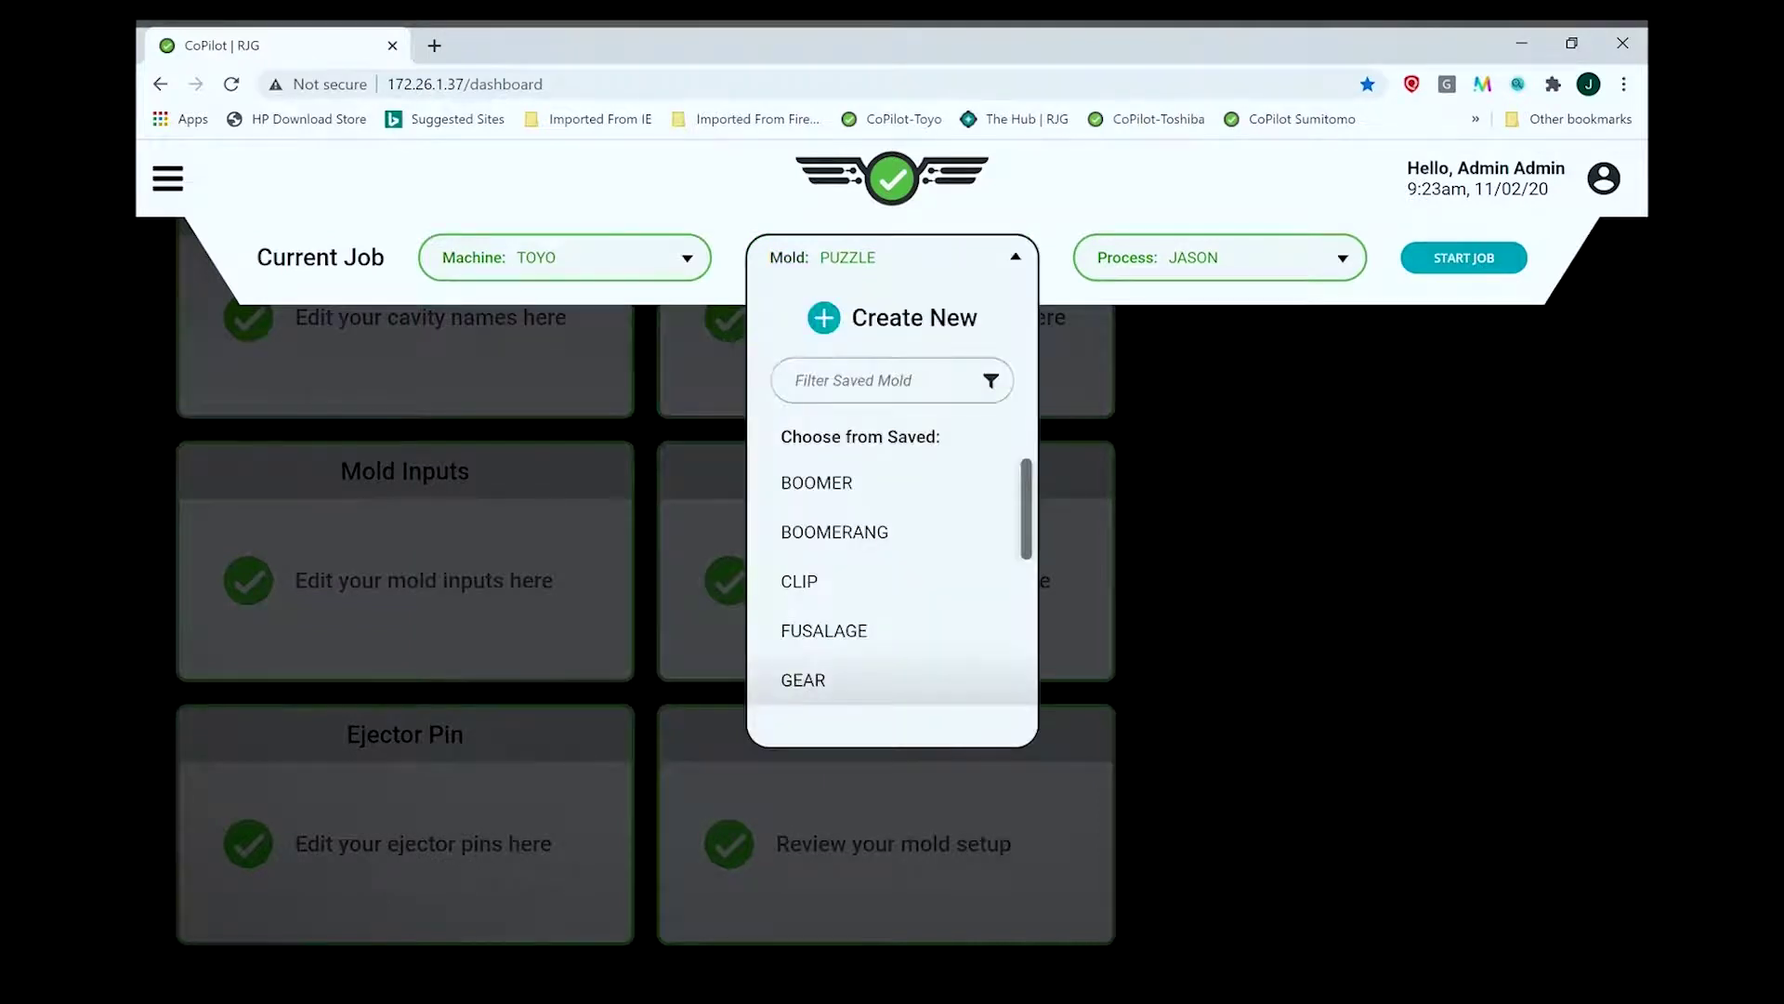
key(Escape)
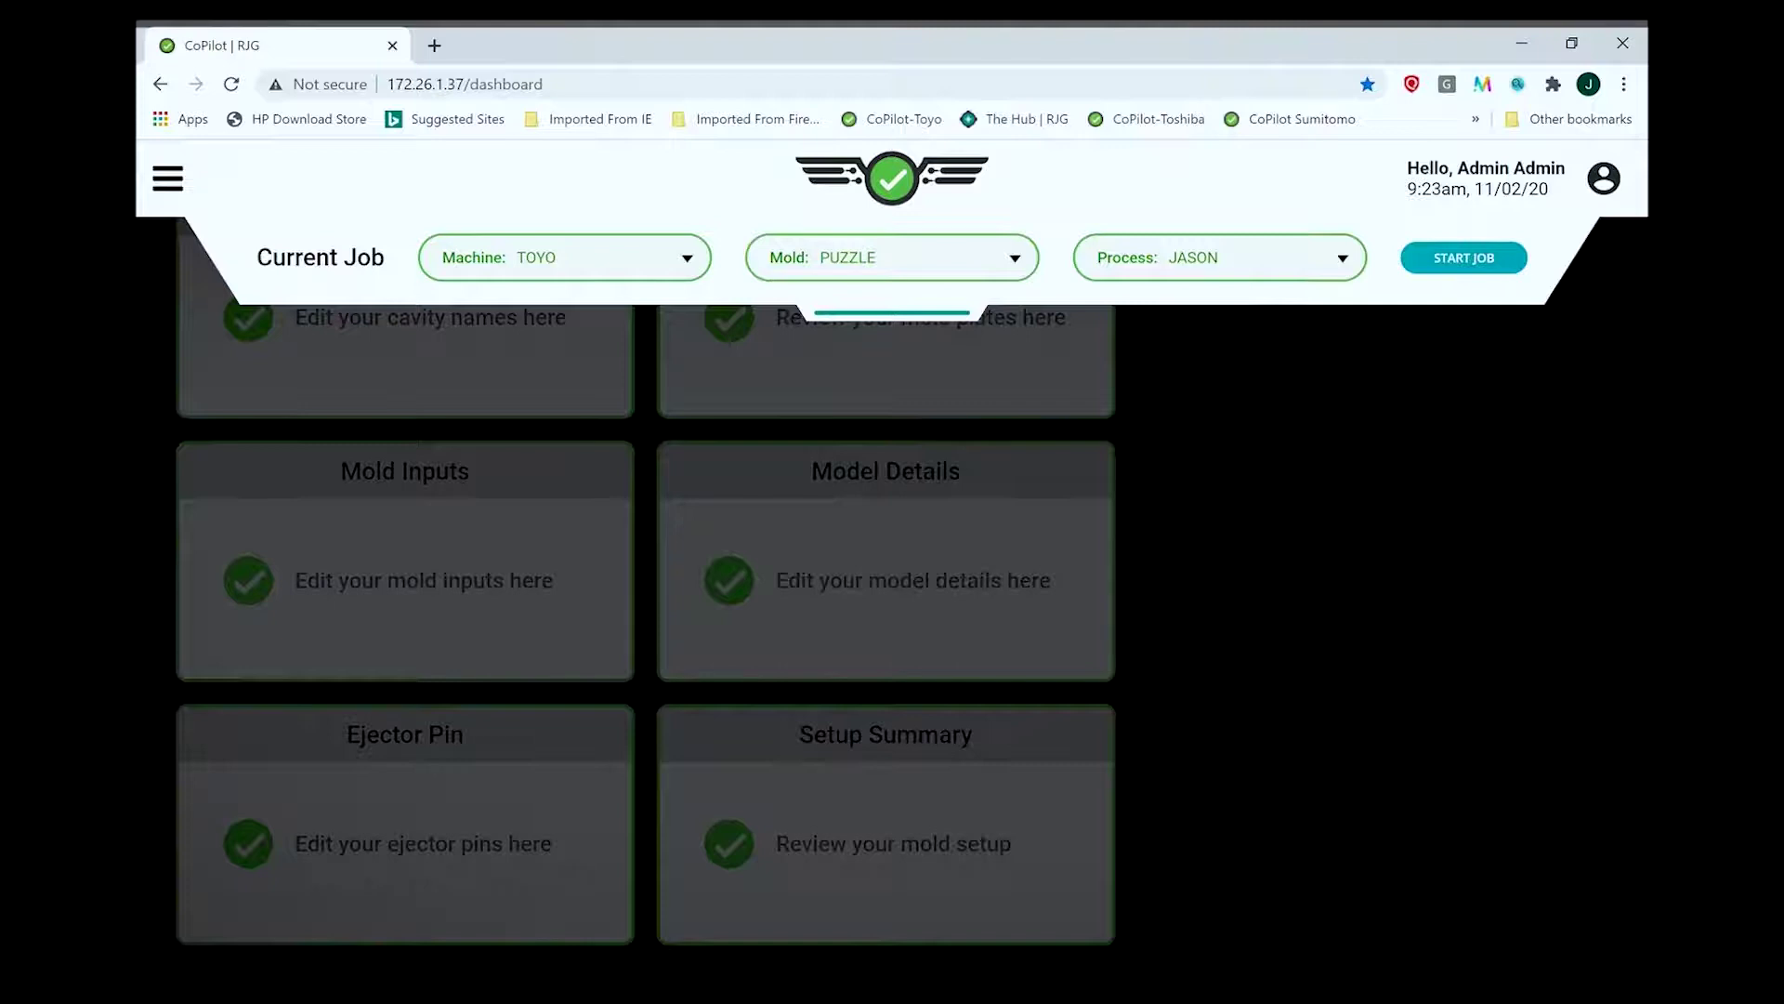
click(1463, 257)
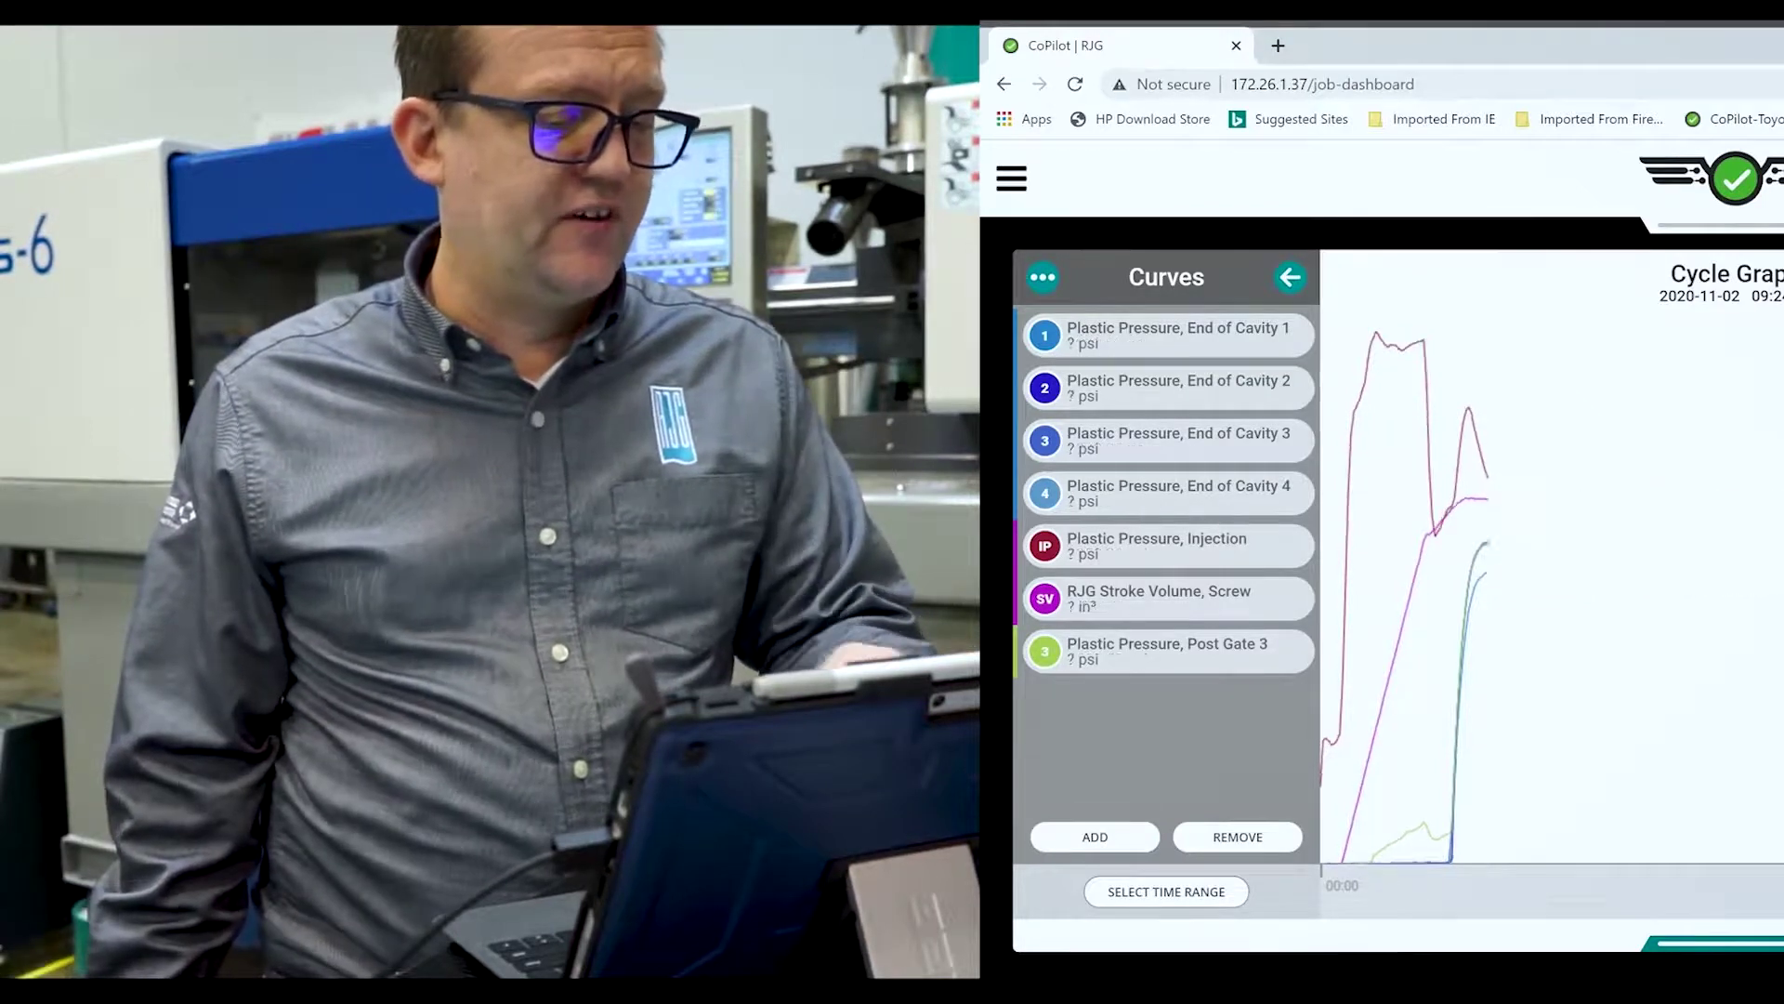
Isolate the RJG Stroke Volume, Screw curve and the Plastic Pressure, Post Gate 3 curve in turn on the cycle graph, restoring all curves
click(1168, 597)
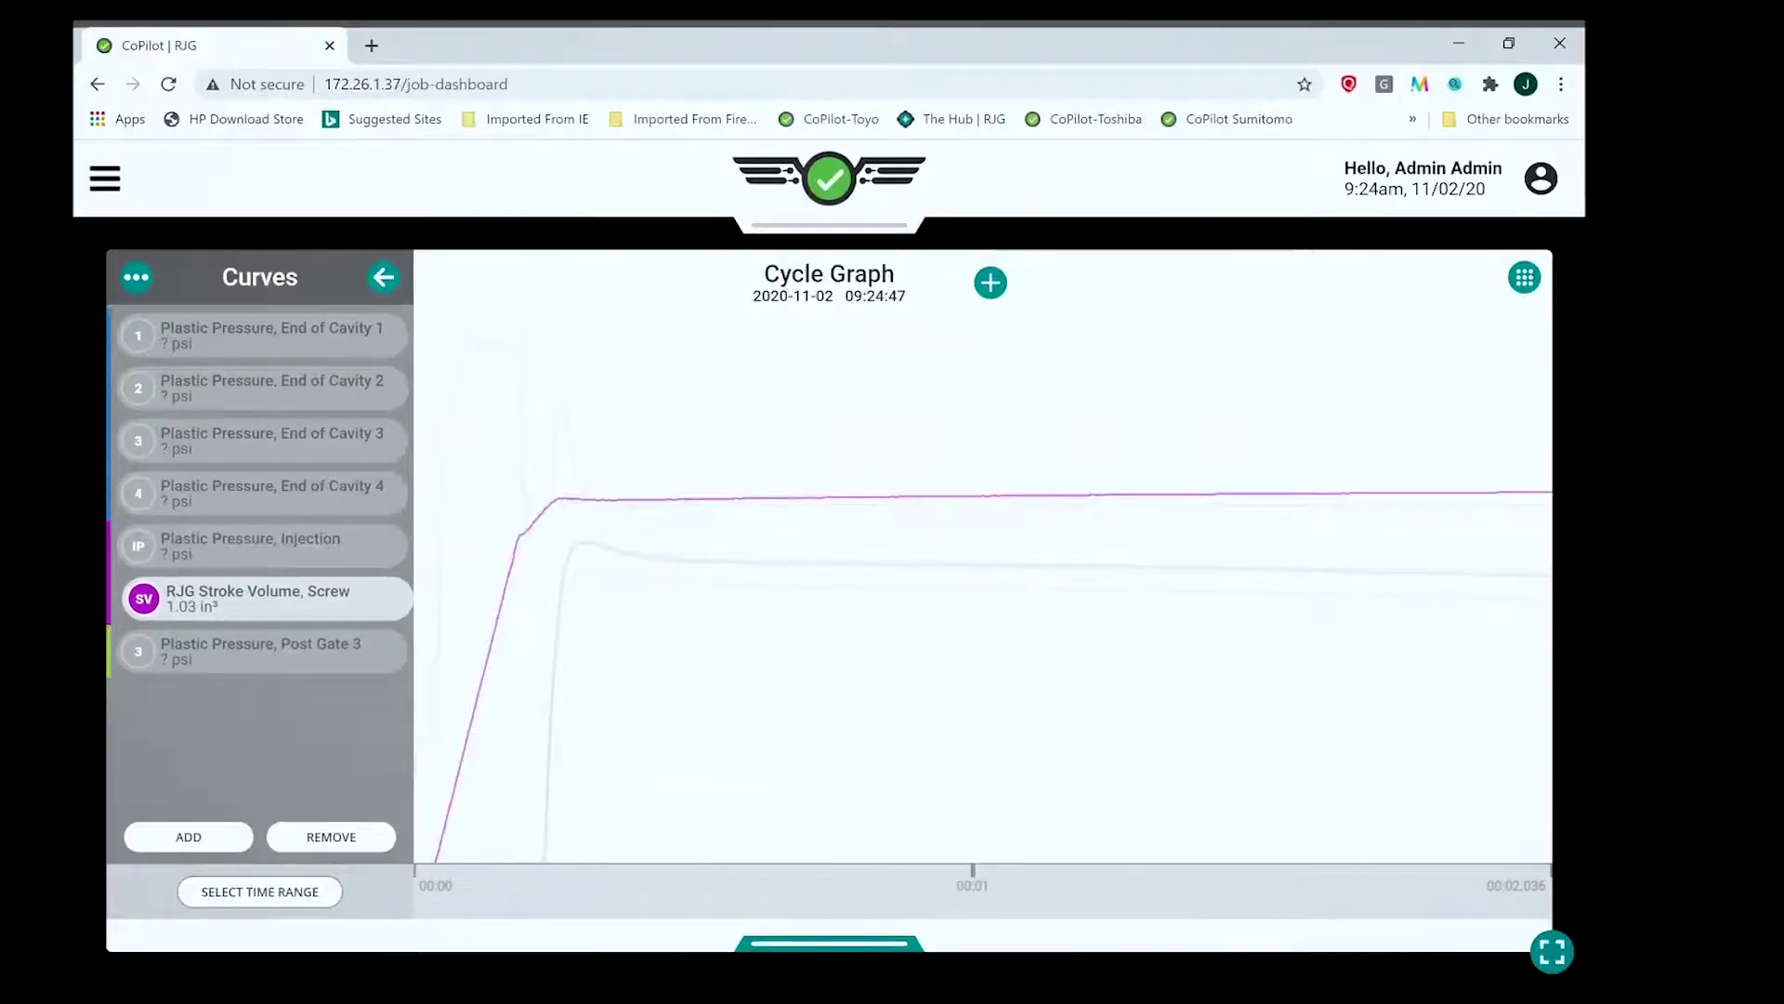
click(267, 597)
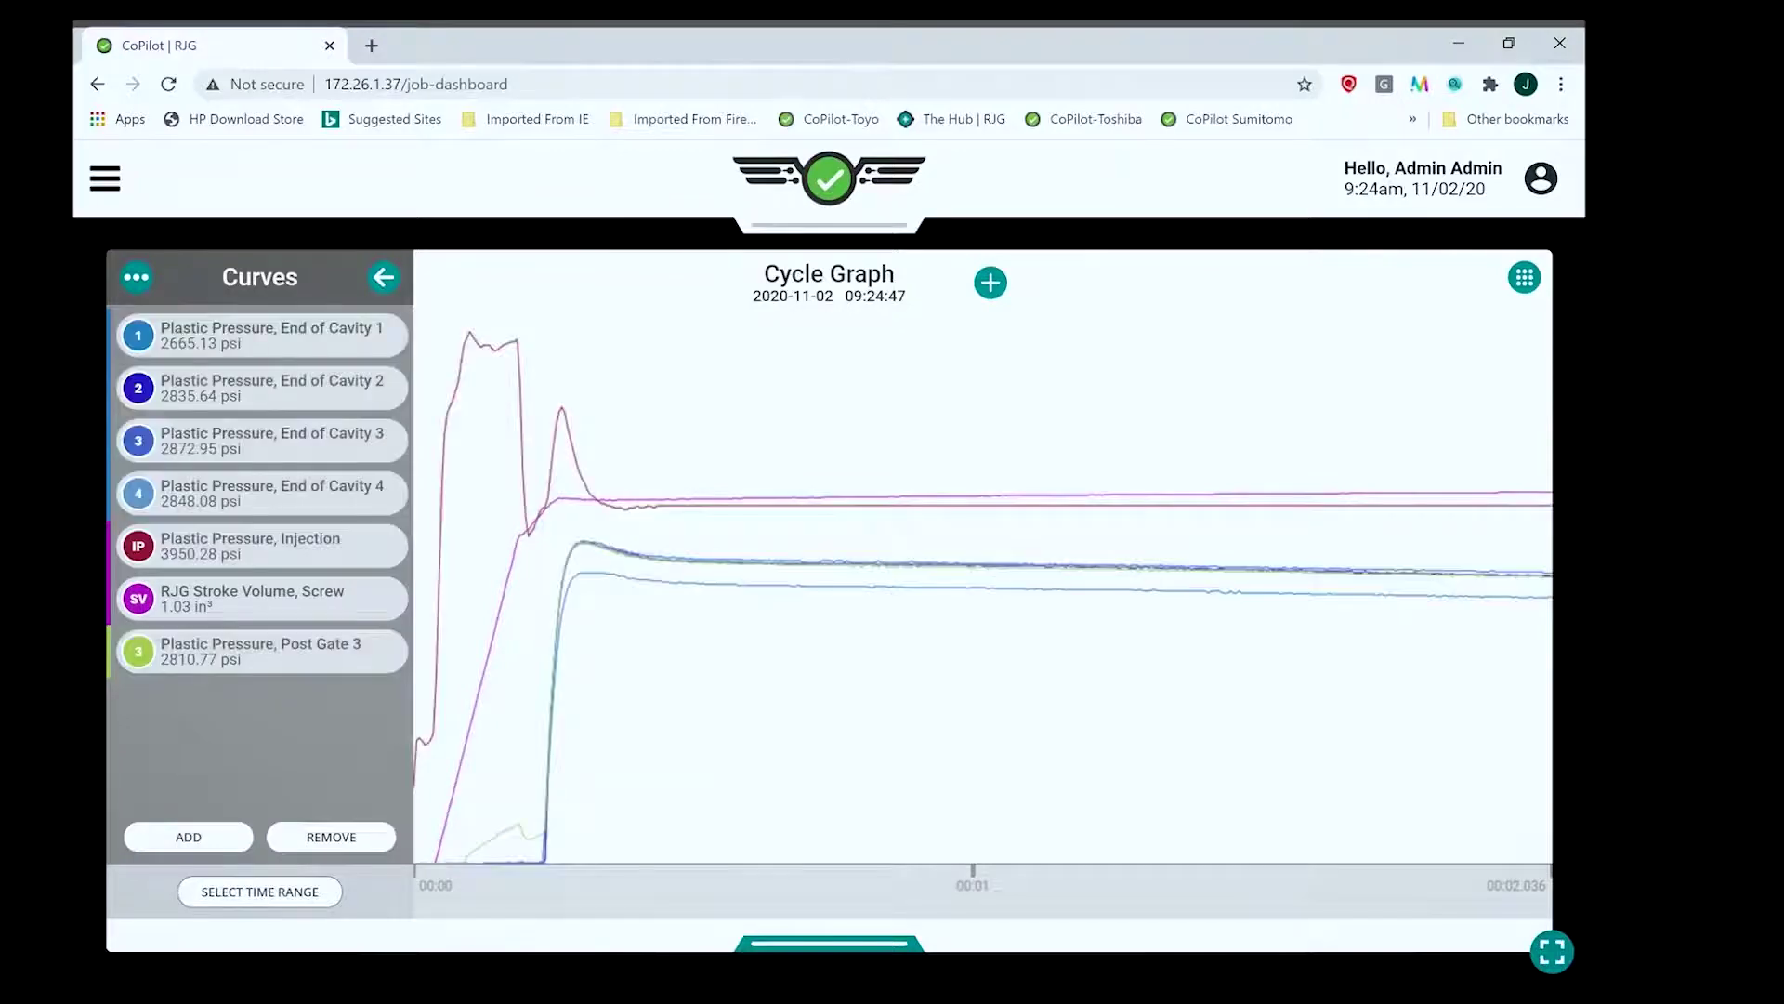
click(262, 650)
click(262, 651)
Review the machine curve types that can be added to the cycle graph, without changing the selection
click(188, 837)
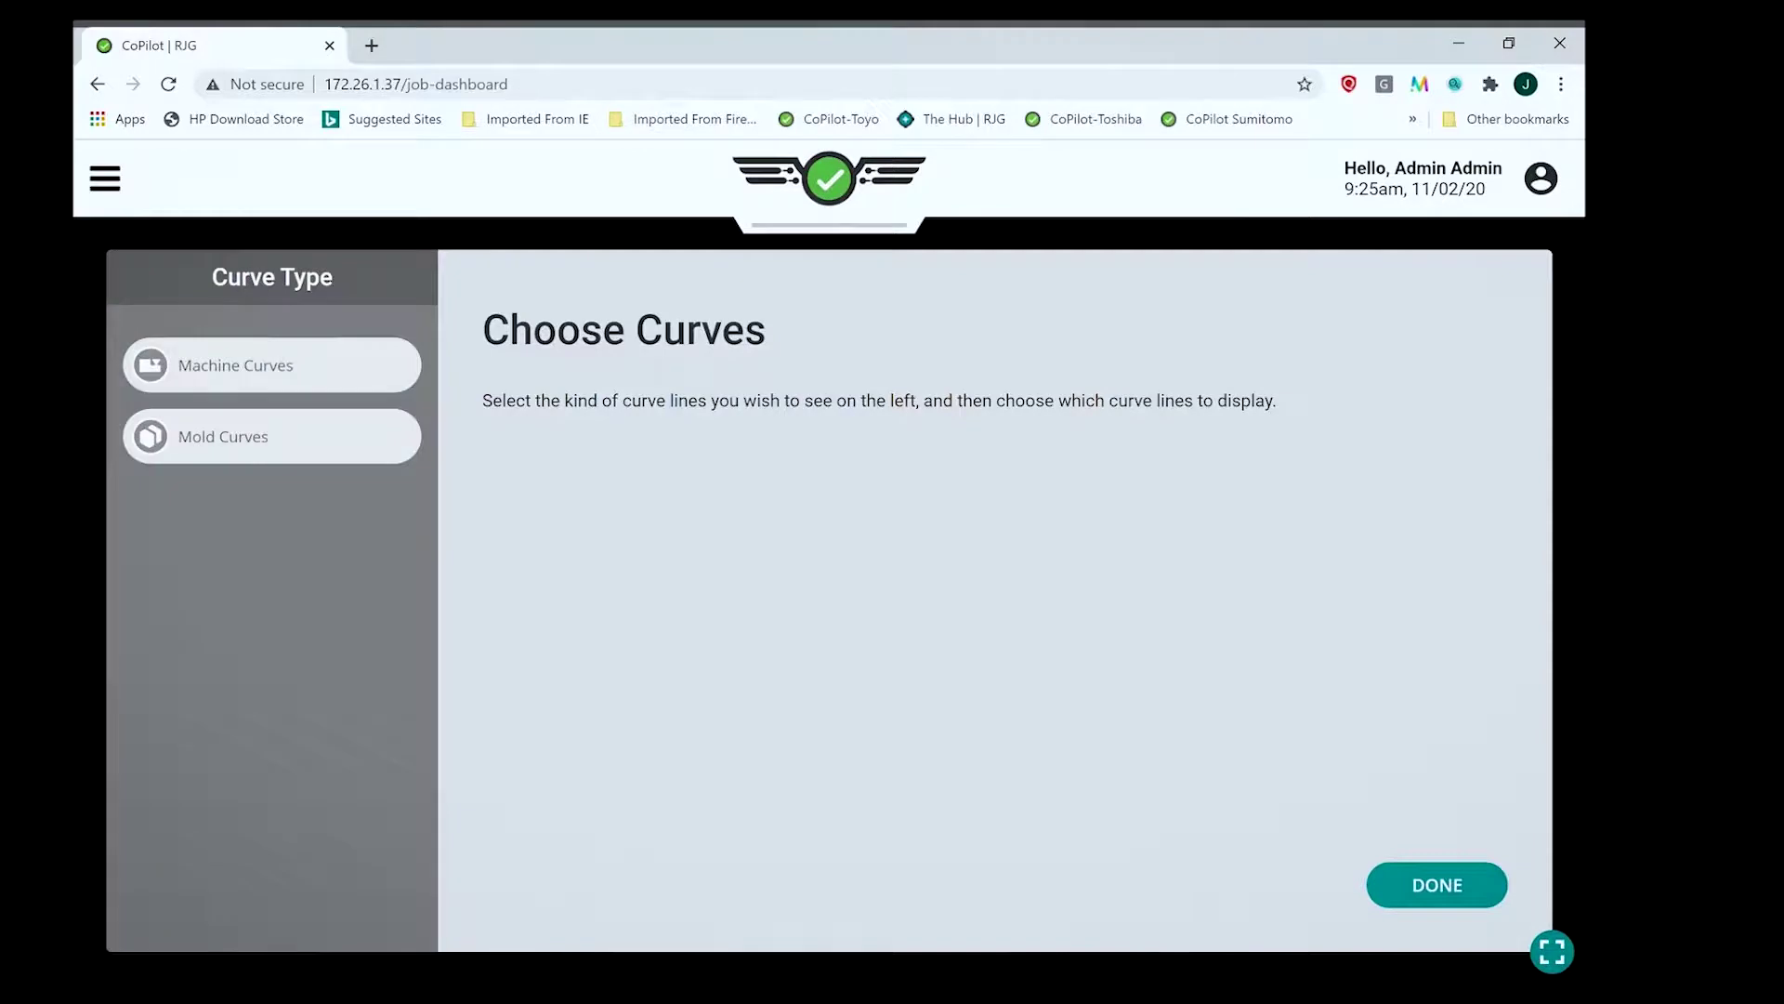
click(271, 365)
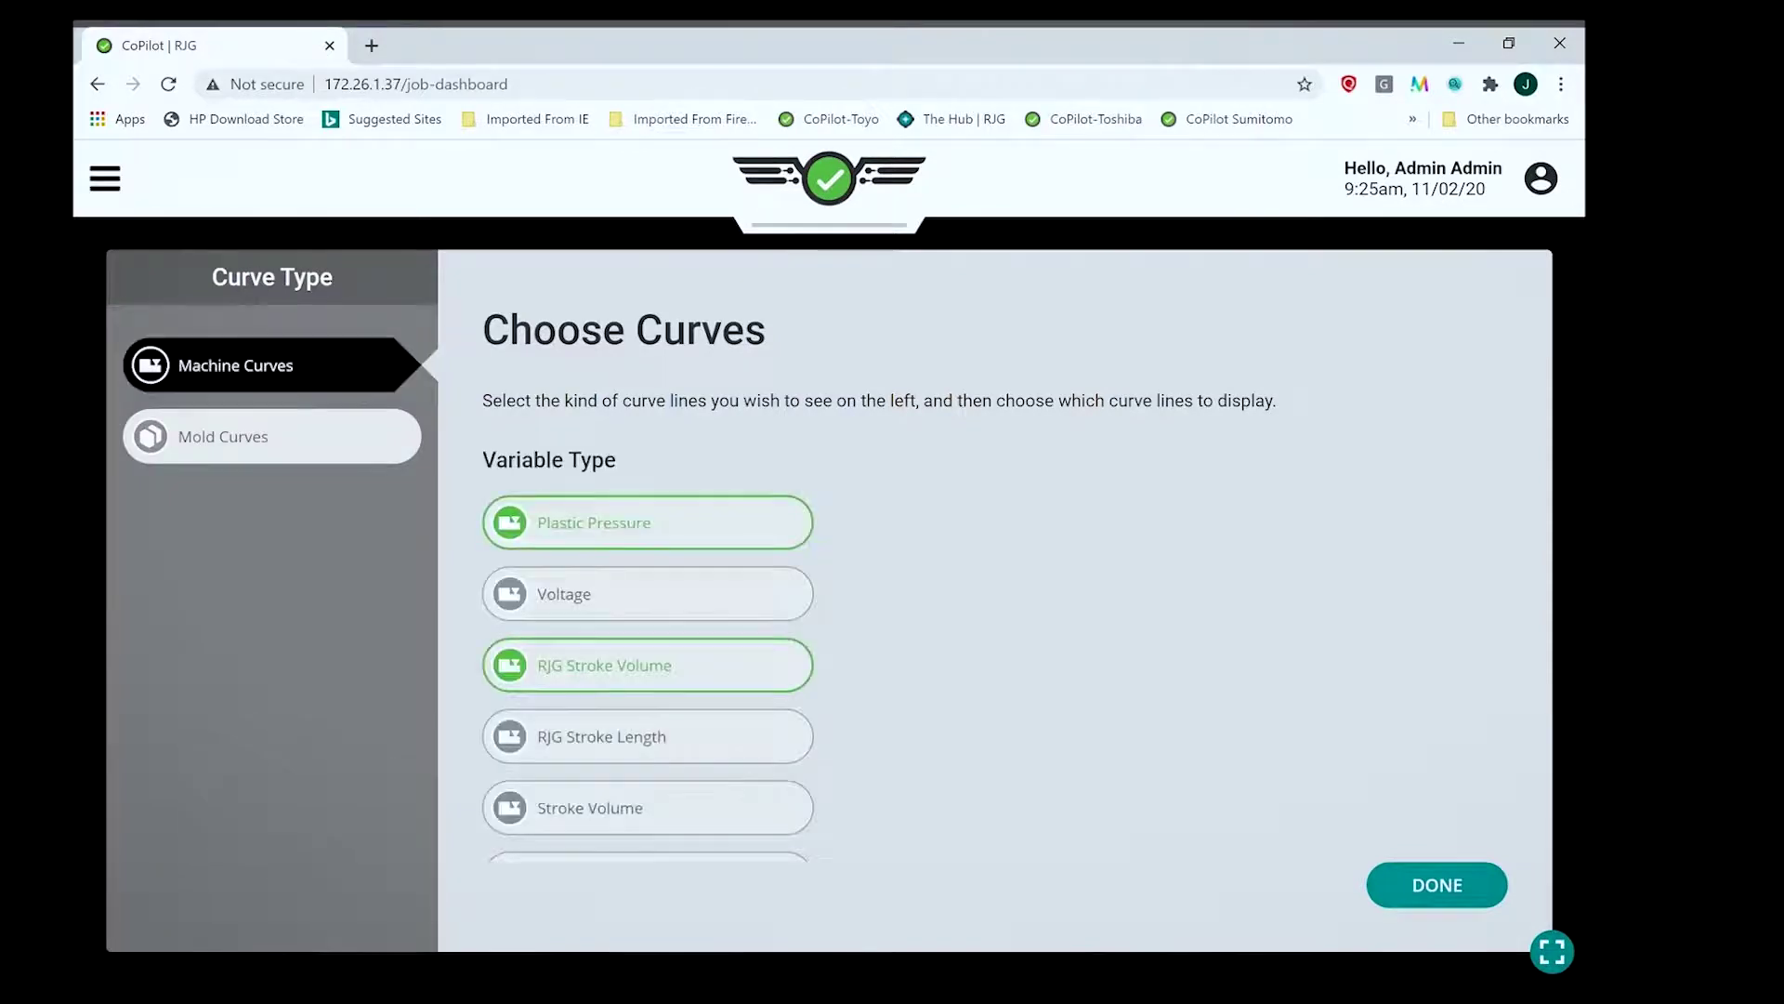
click(1436, 884)
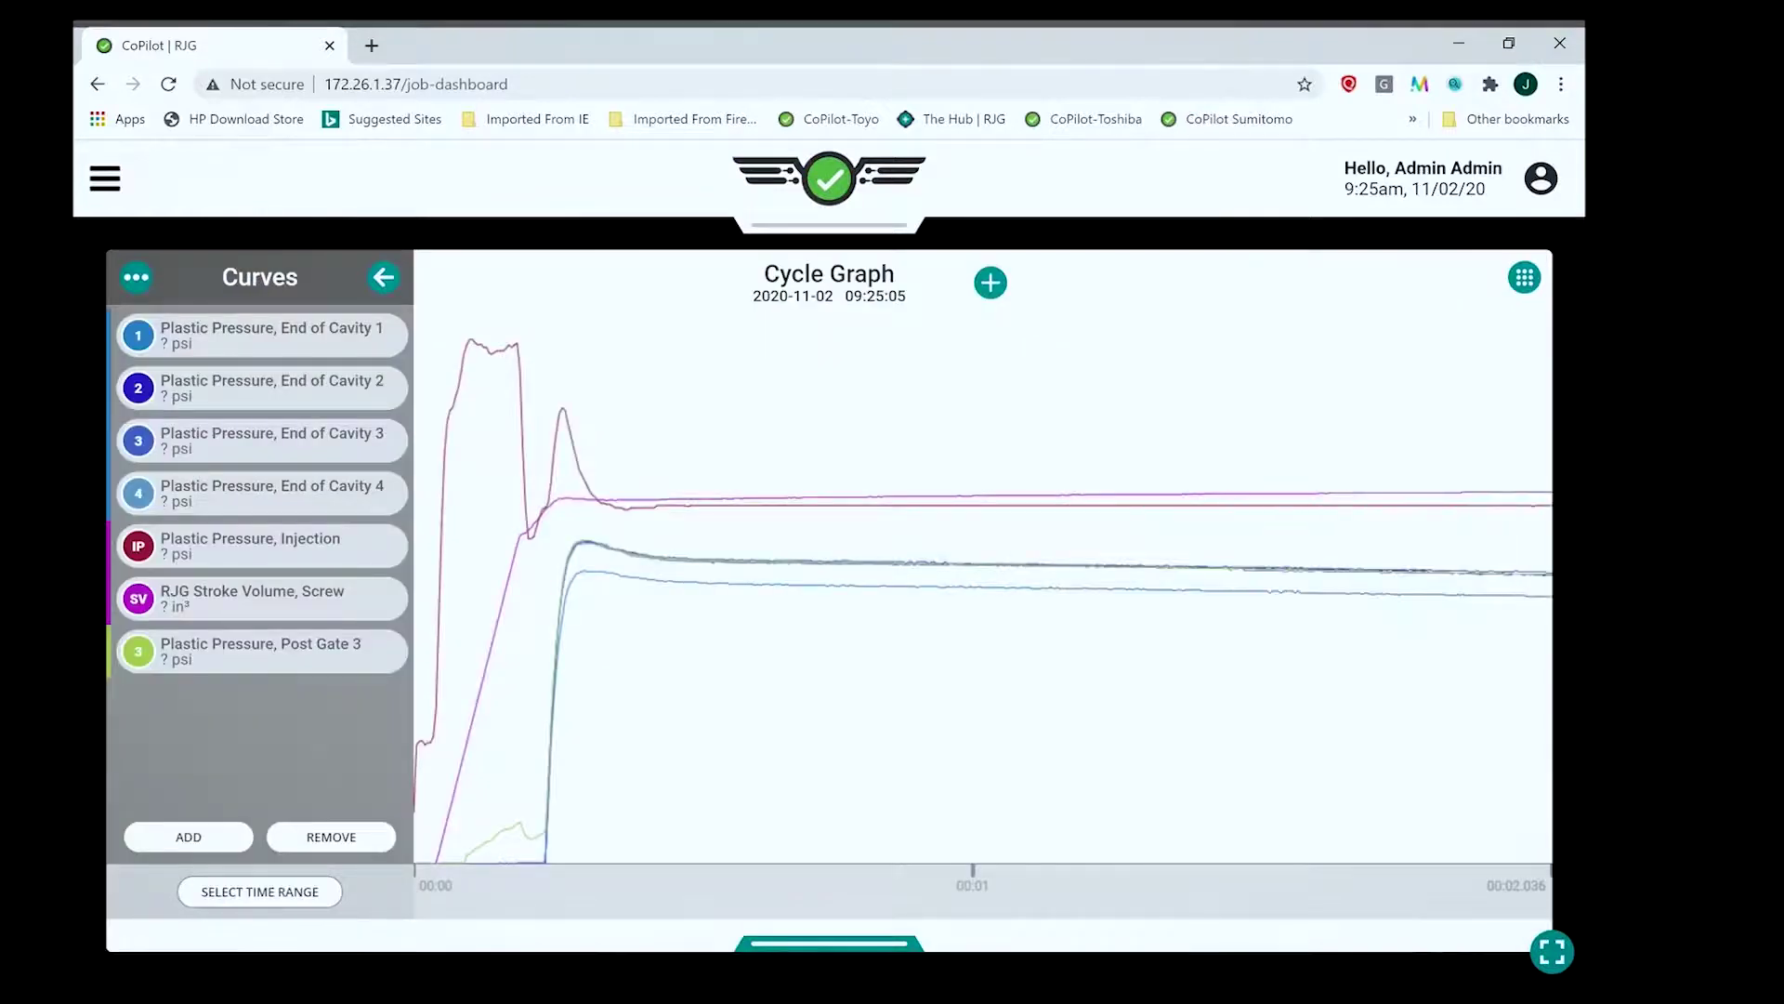
Collapse the cycle graph's curve list to icons and show the Machine Sequence below the graph
click(383, 277)
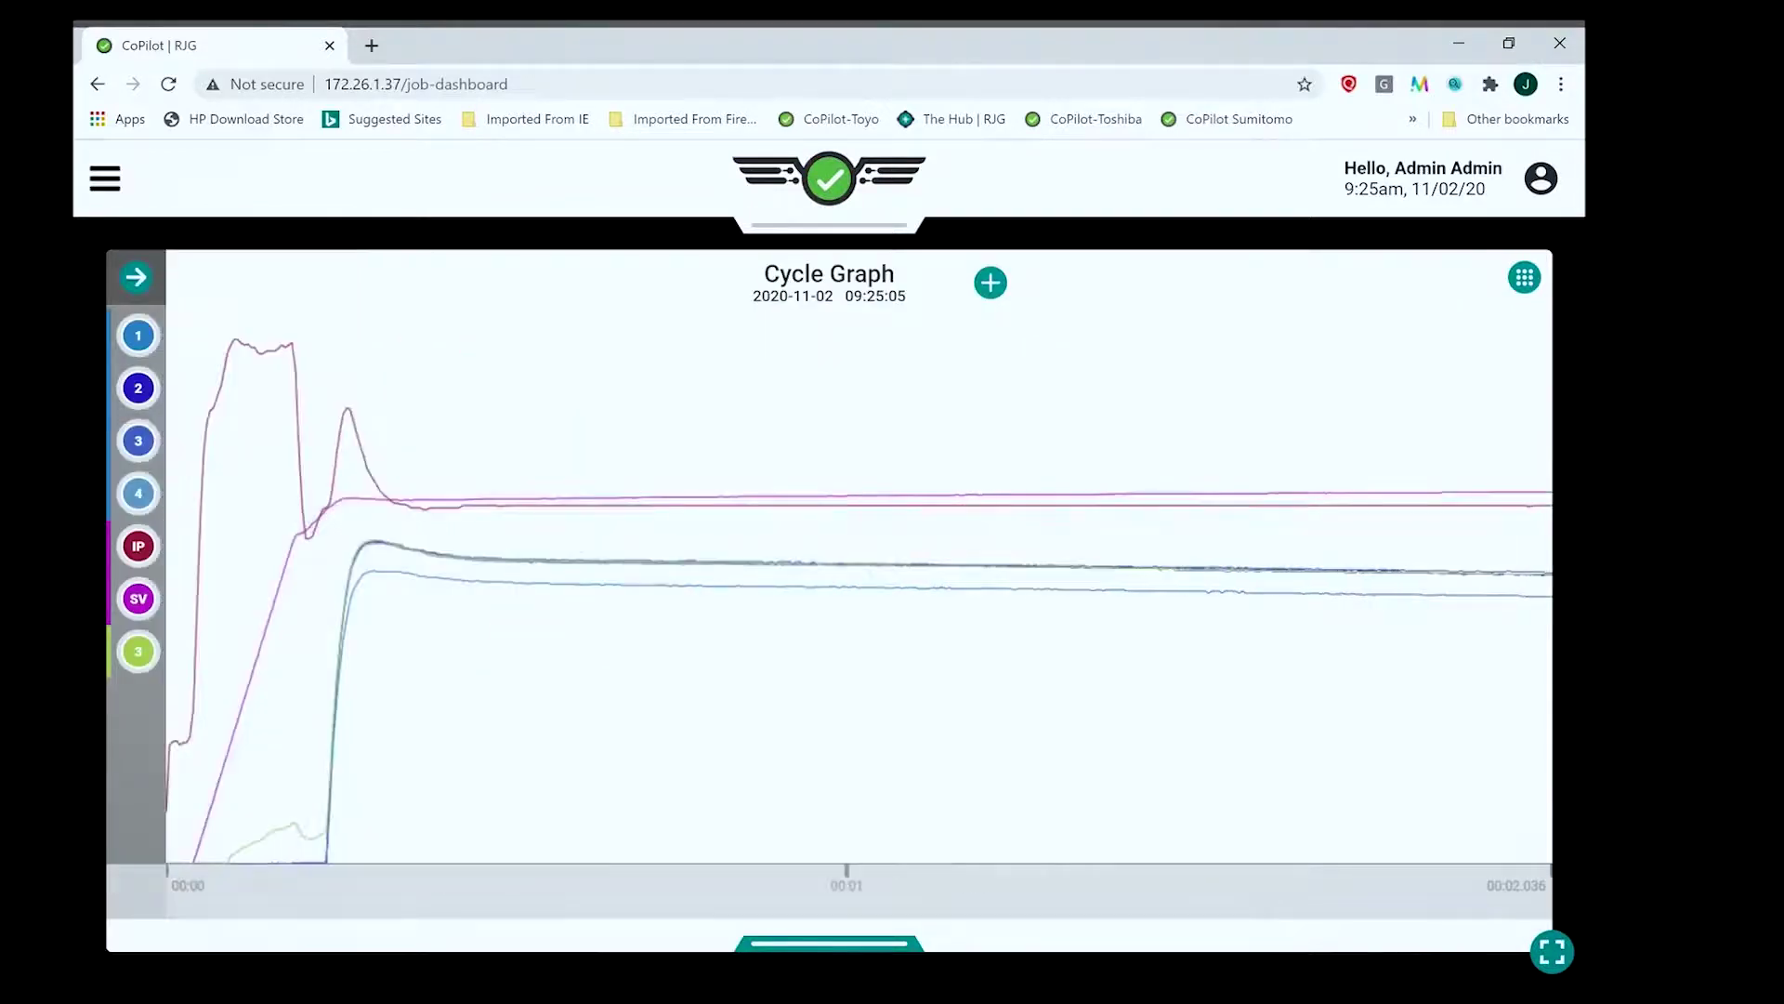
click(828, 943)
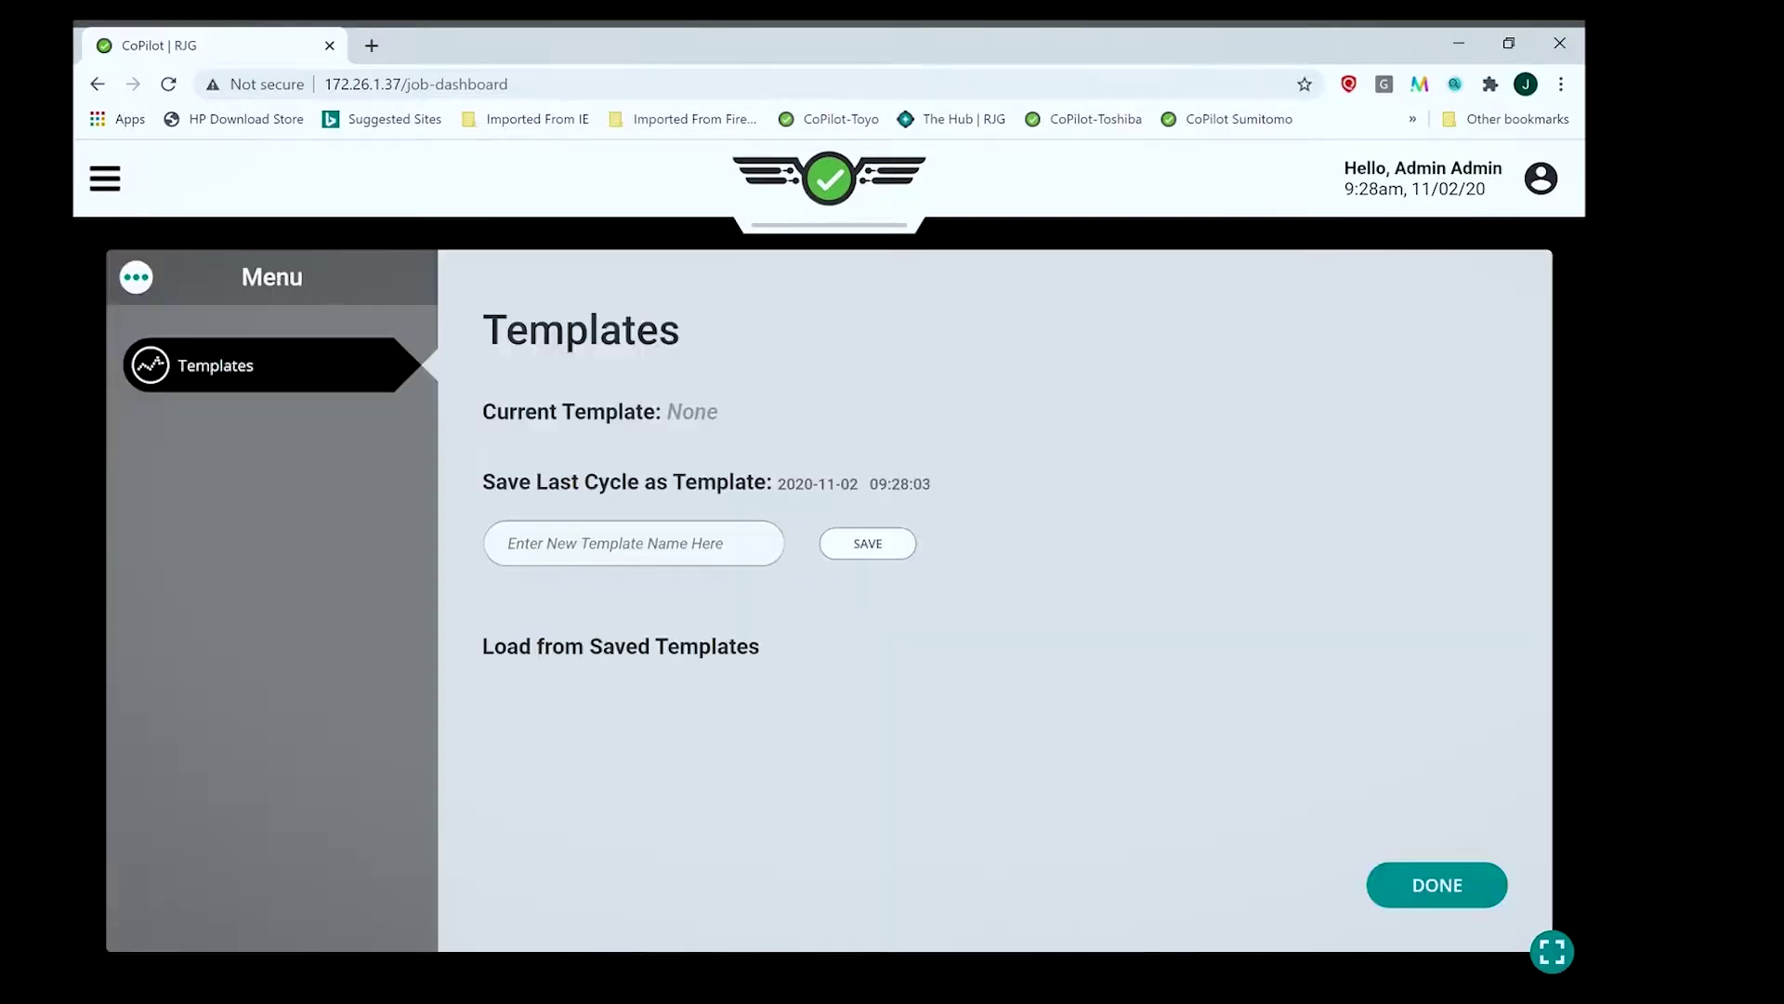
Save the last cycle as a template under the operator's first name and load it onto the cycle graph
click(632, 542)
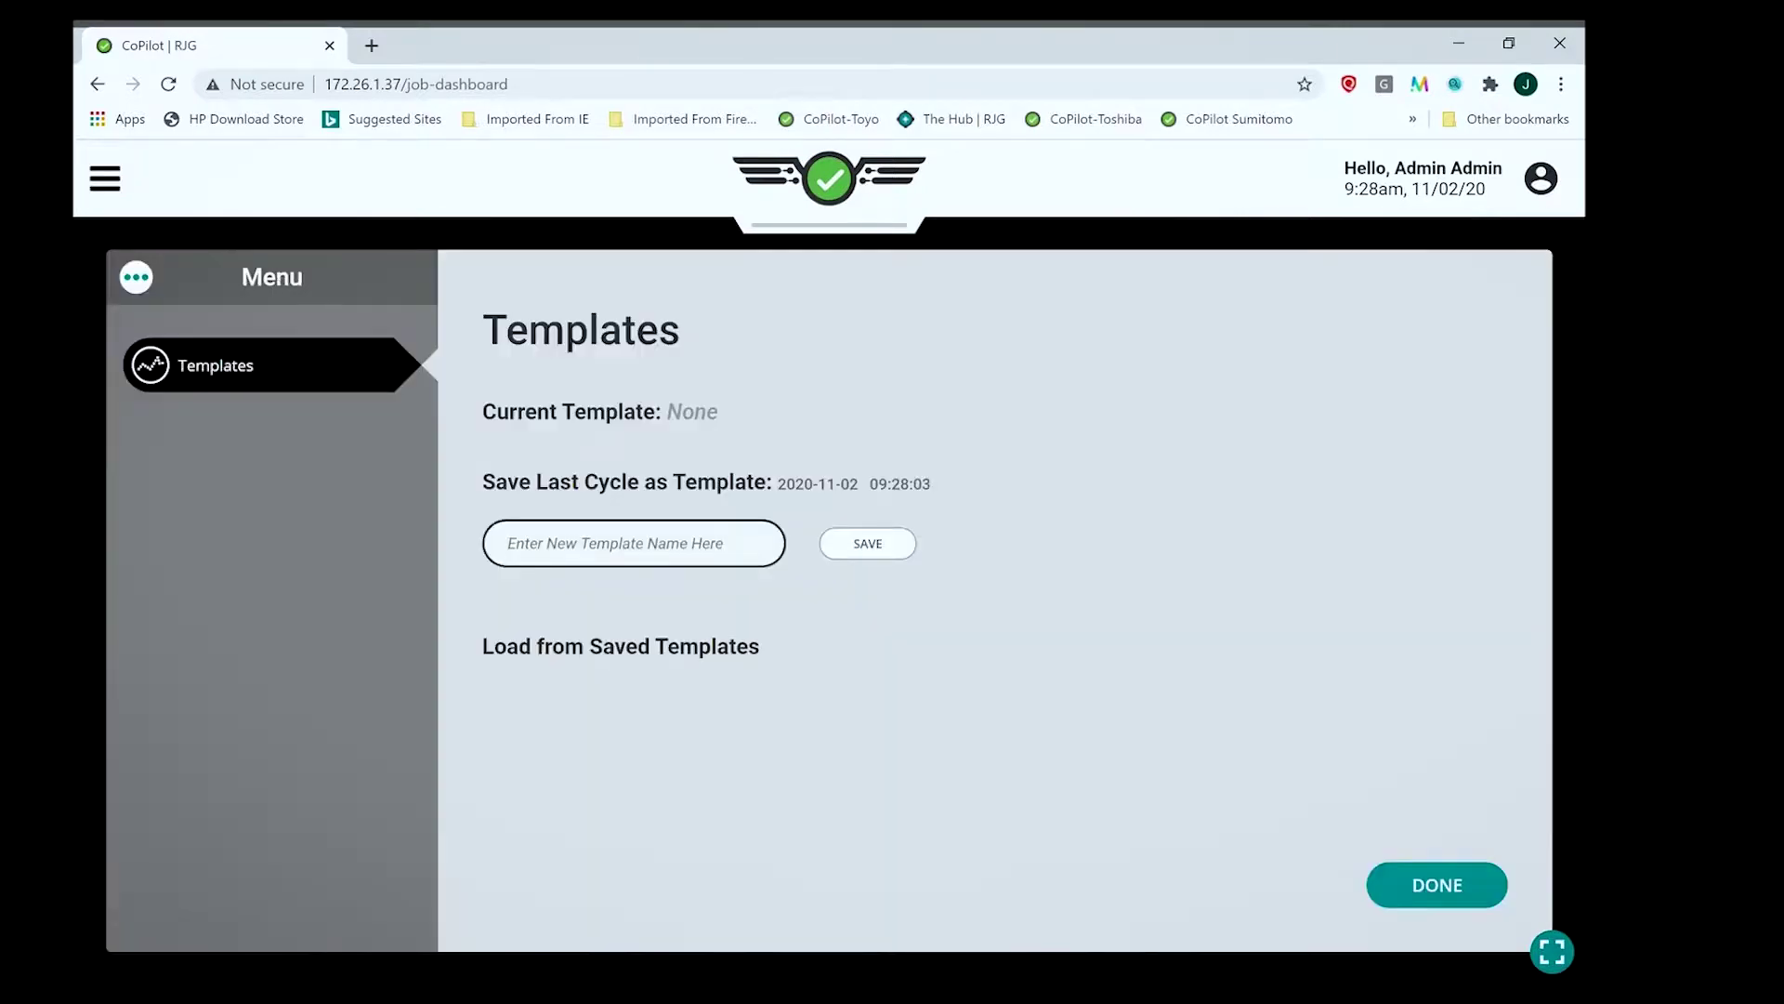
text(Jason)
key(Return)
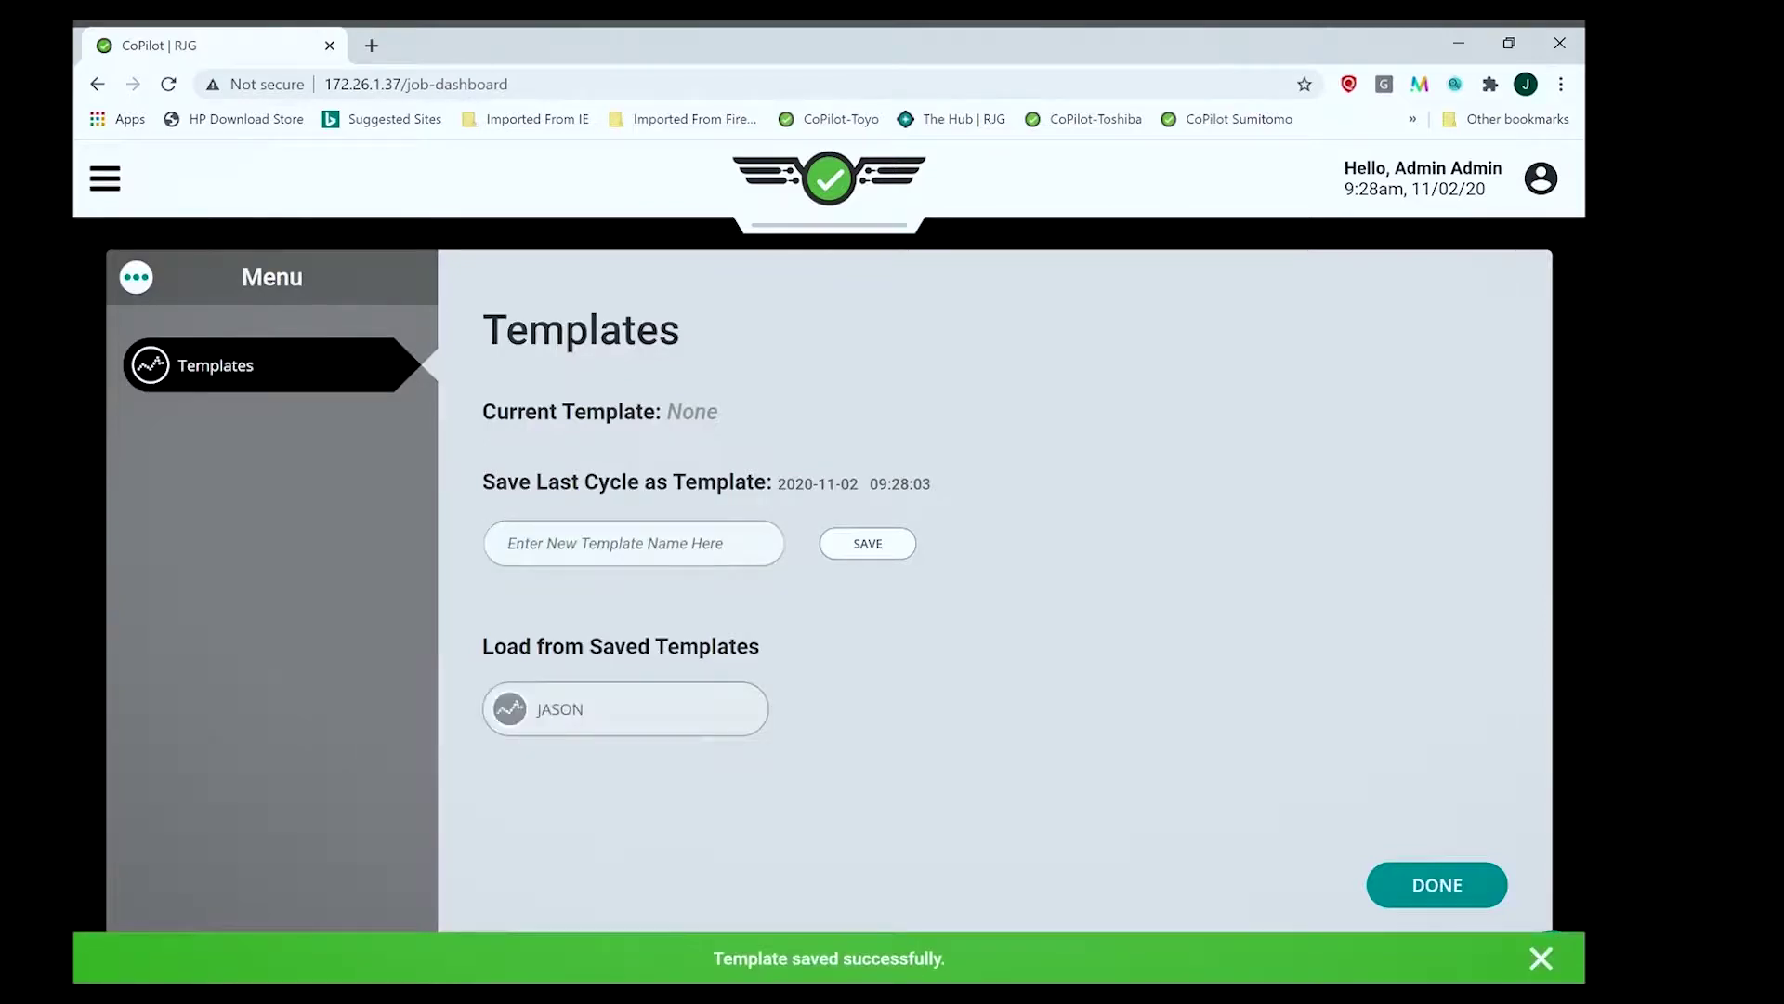
click(625, 708)
click(1436, 884)
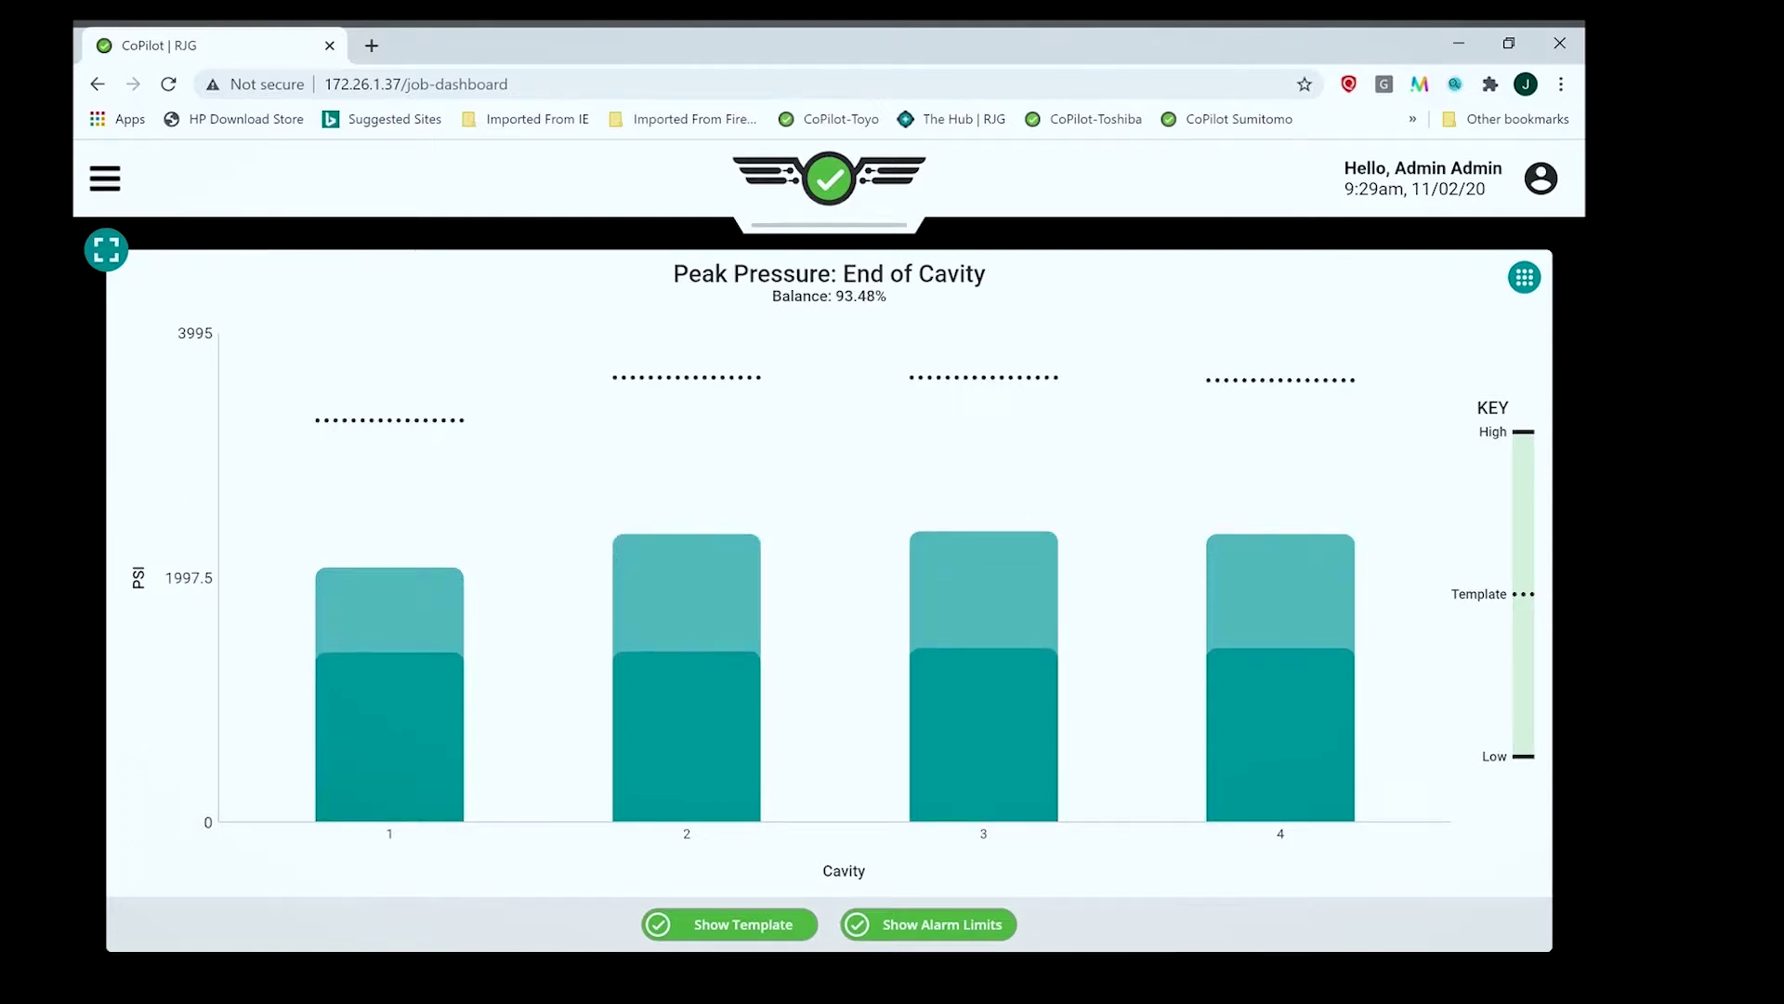
Rearrange the job dashboard to show two cycle graphs above the summary graph and peak pressure chart, with the upper row taller
click(106, 249)
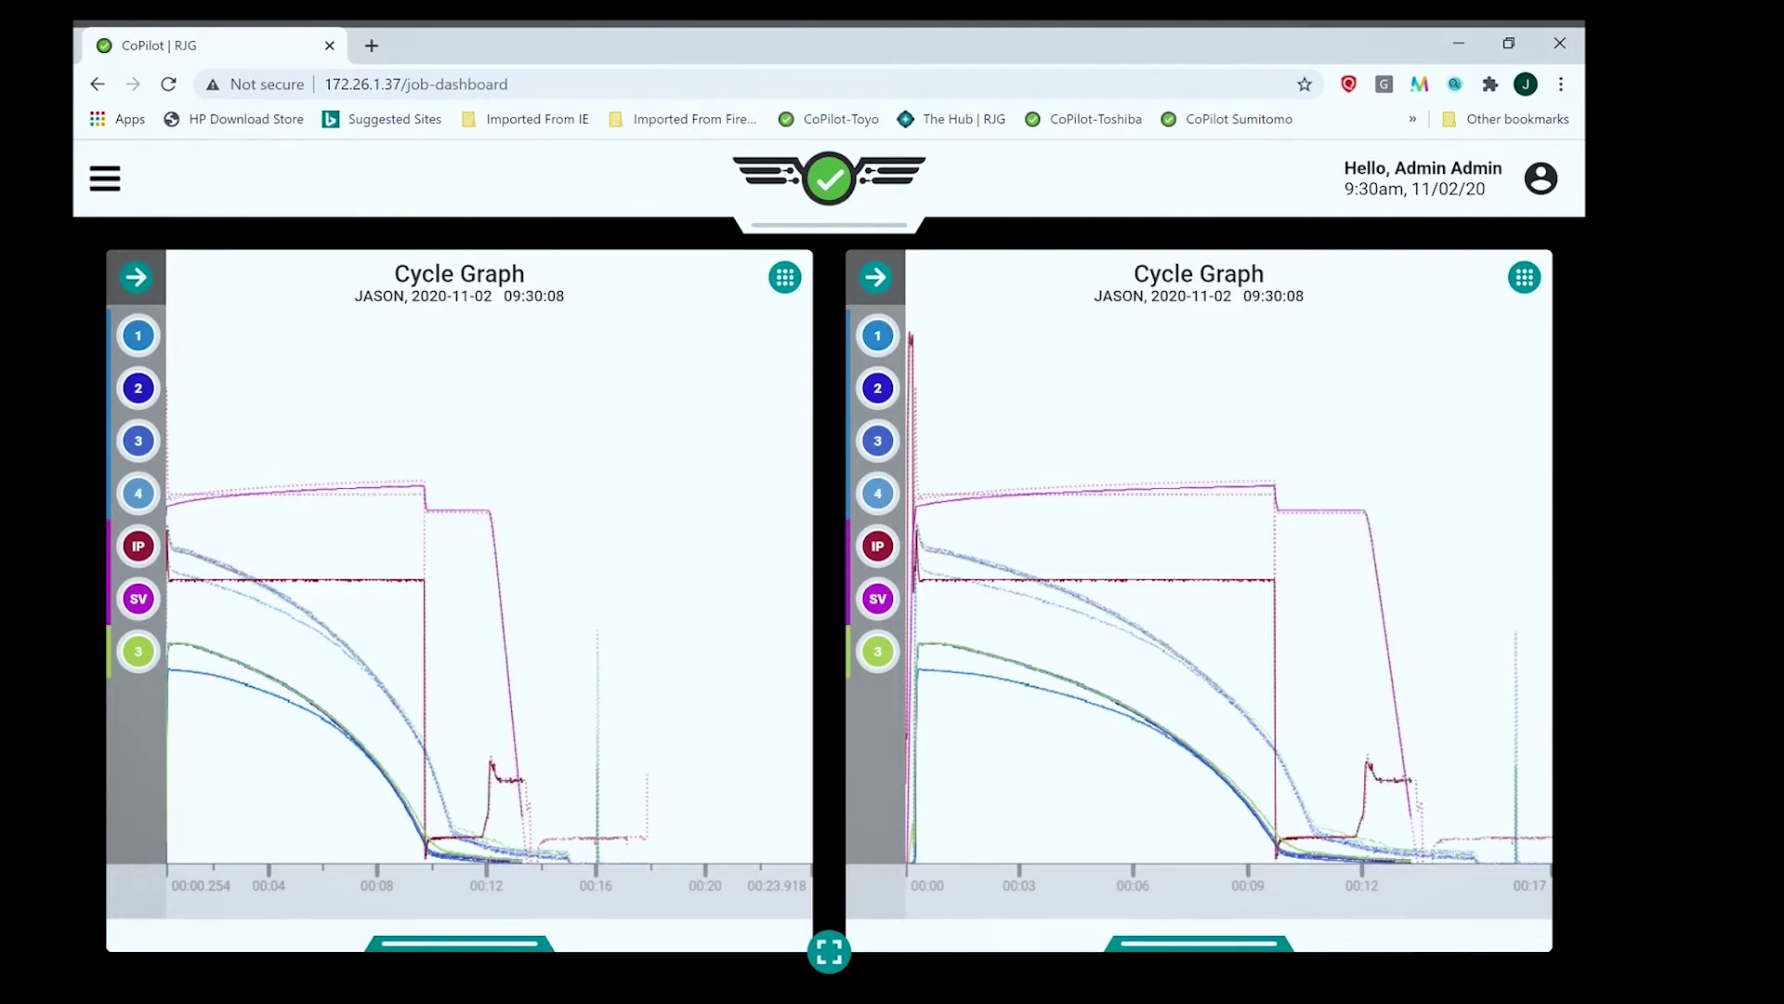
drag(829, 951, 846, 595)
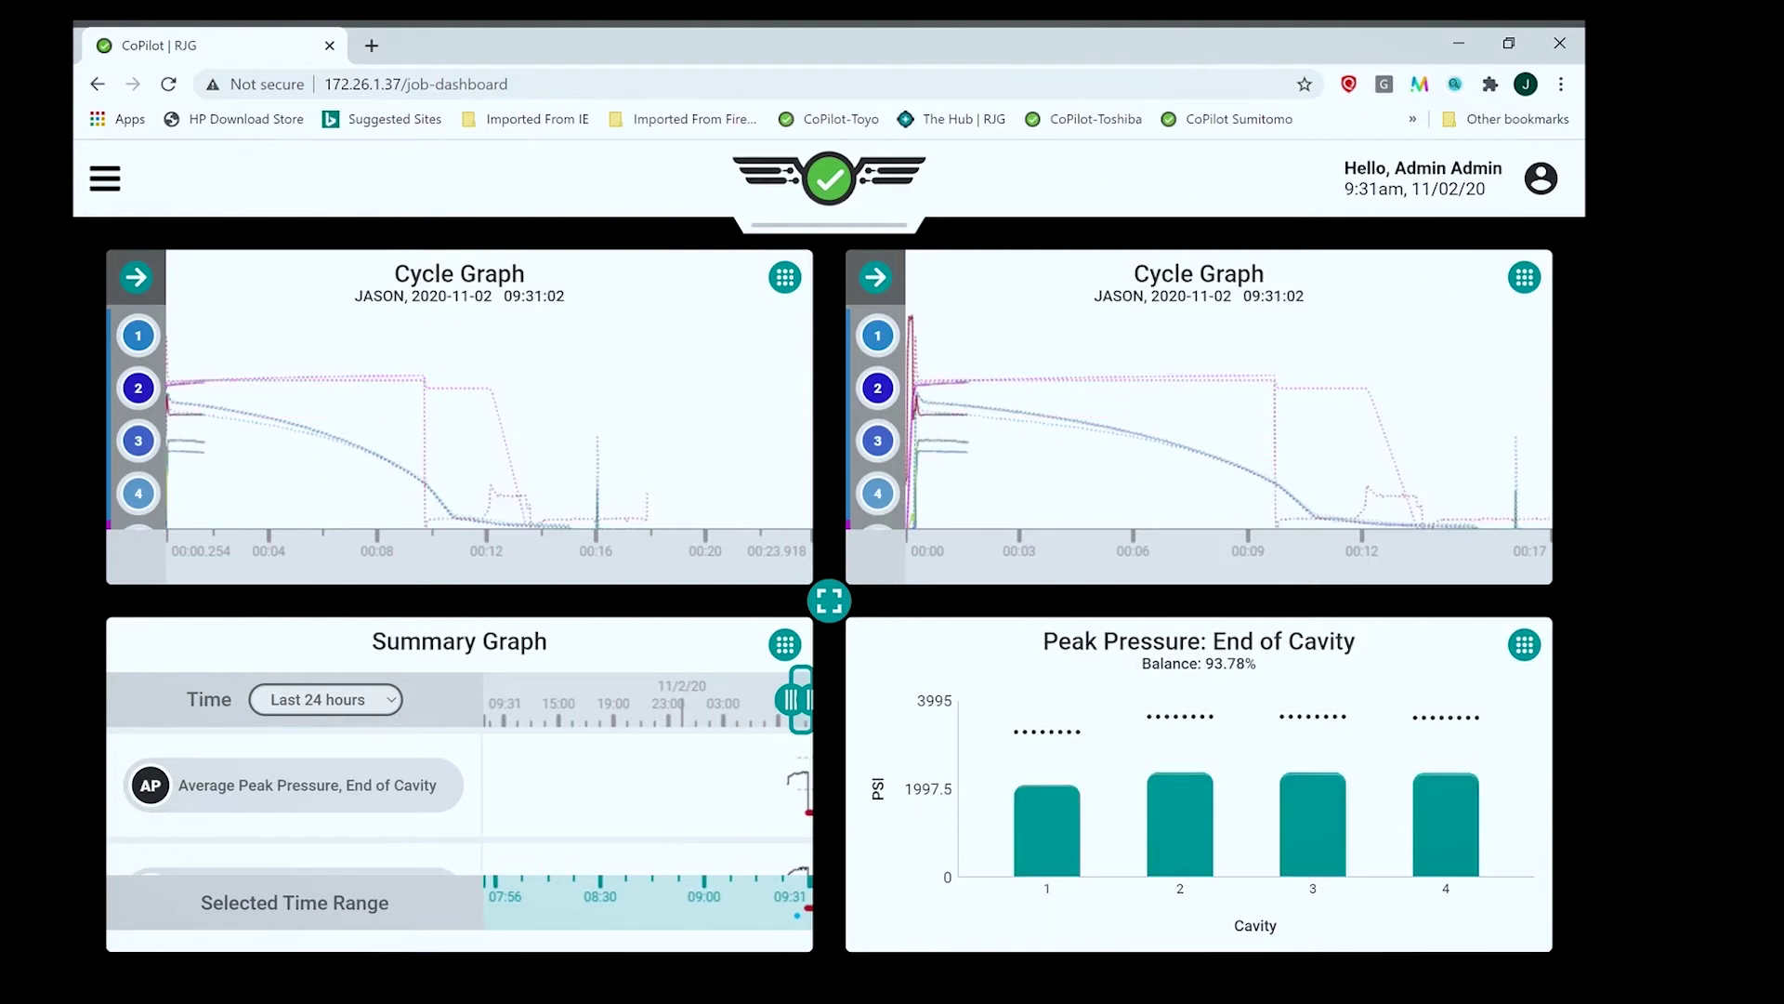
drag(829, 600, 846, 688)
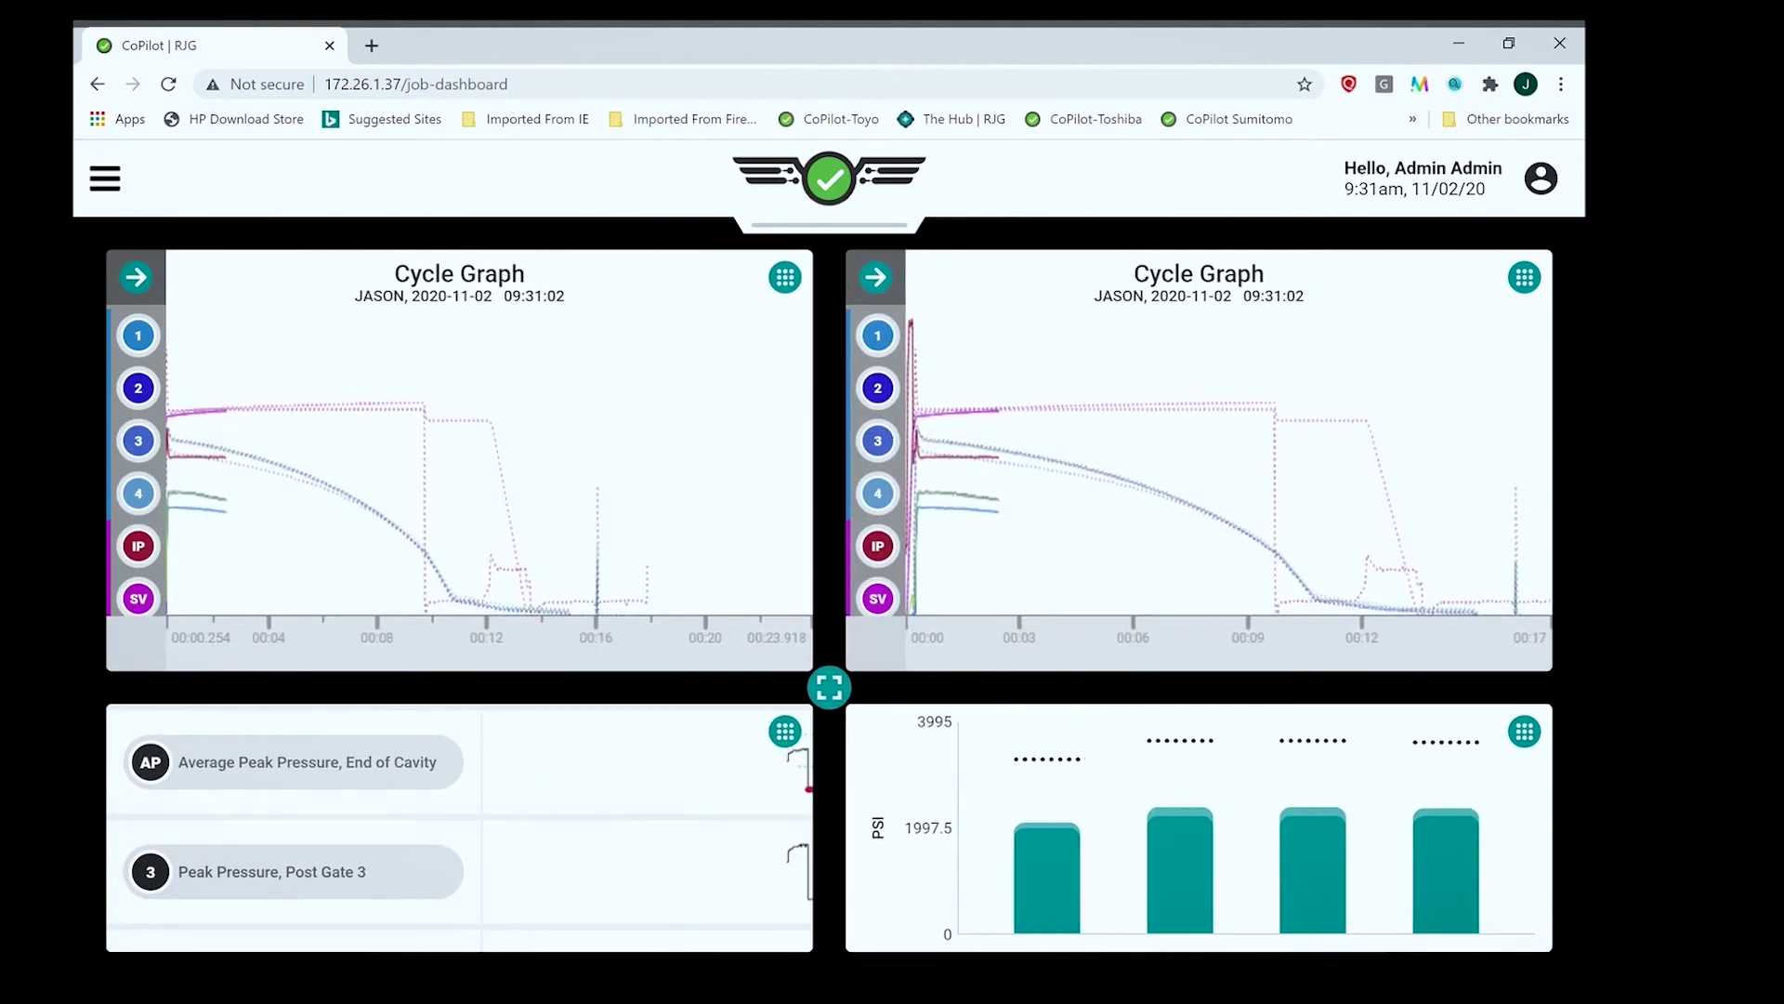